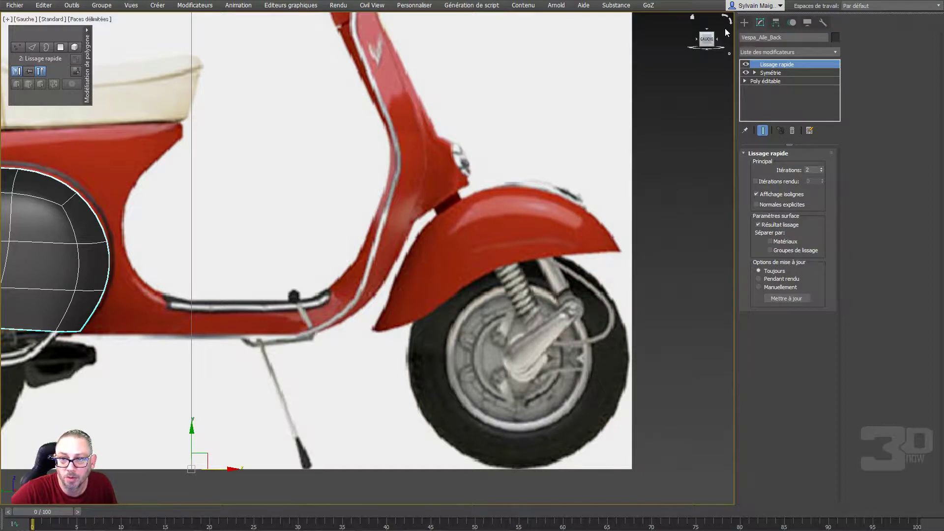
Draw a plane about 13.5 cm long and 8.2 cm wide over the front fender and give it a dark grey colour
right_click(541, 168)
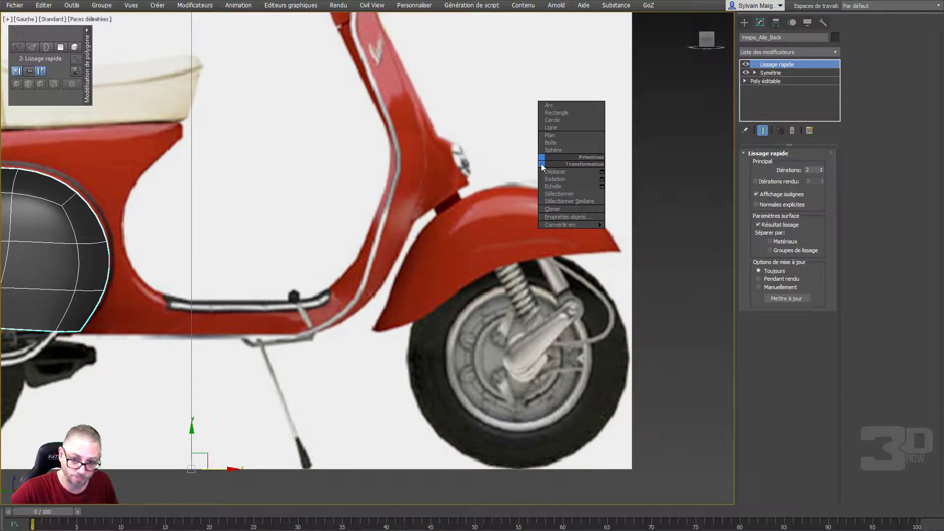
left_click(551, 136)
left_click_drag(558, 253, 515, 183)
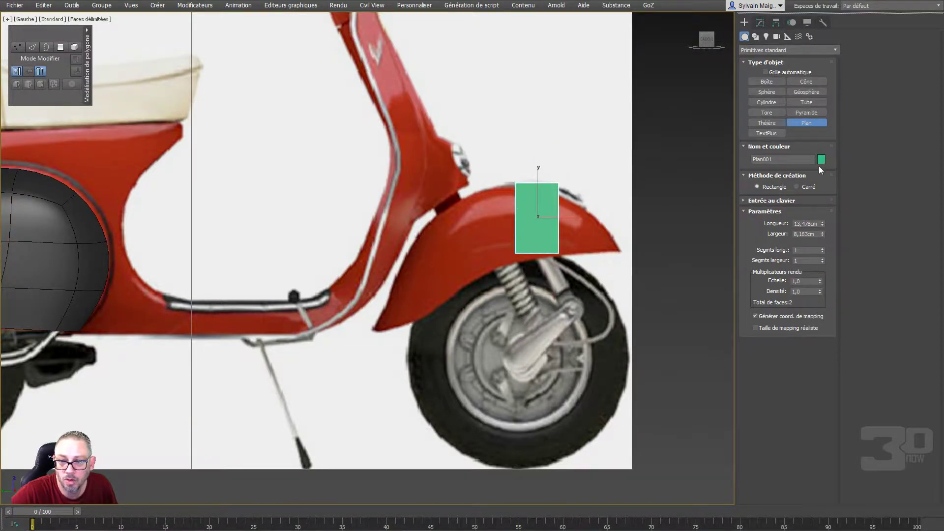
left_click(820, 165)
left_click(537, 294)
left_click(525, 327)
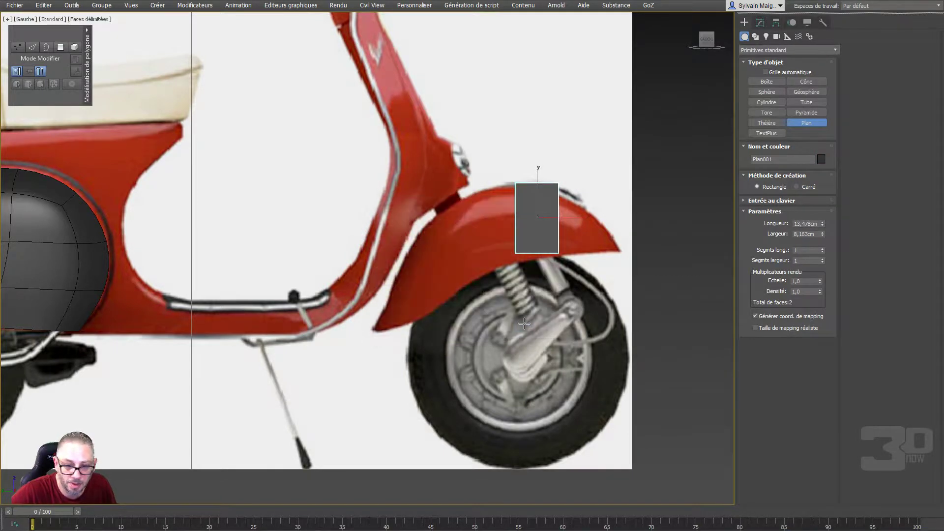
Make the plane see-through and shift it sideways in the Front view to line up with the outer side of the front fender
key("alt+x")
key("w")
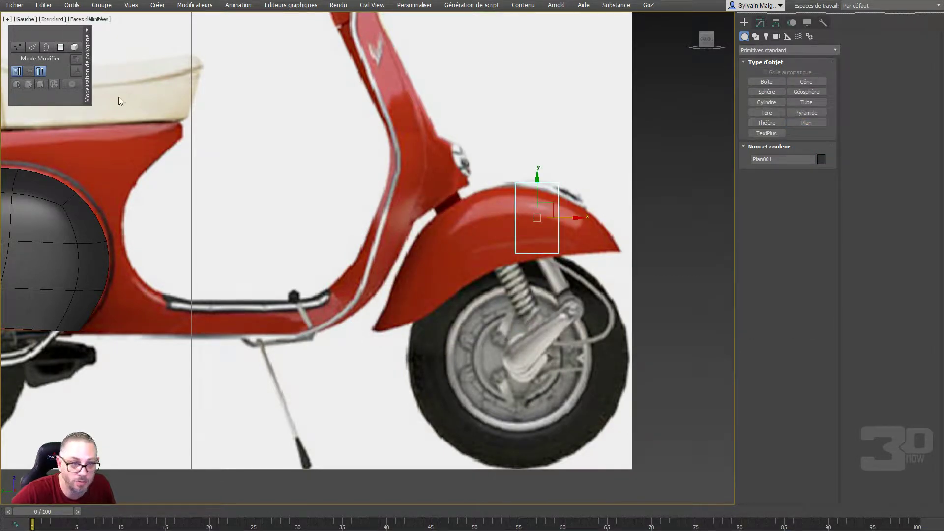
left_click(52, 19)
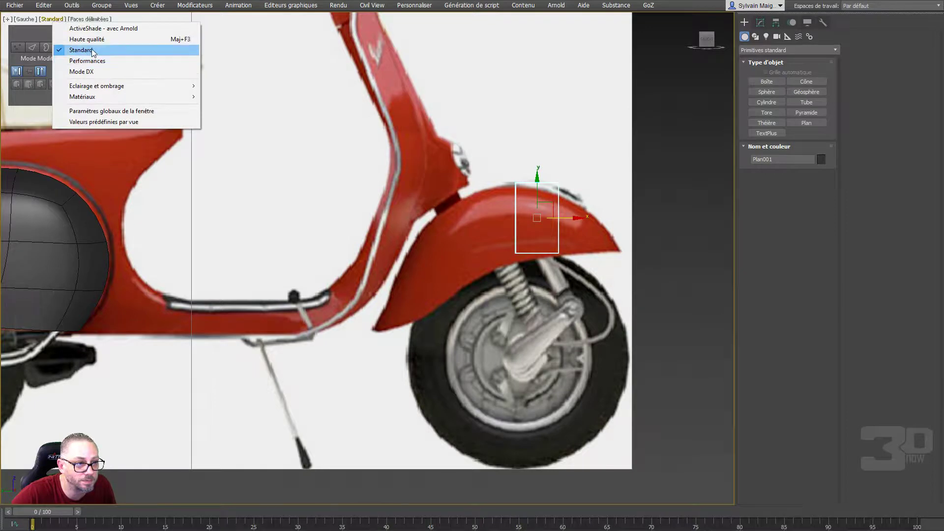
left_click(33, 19)
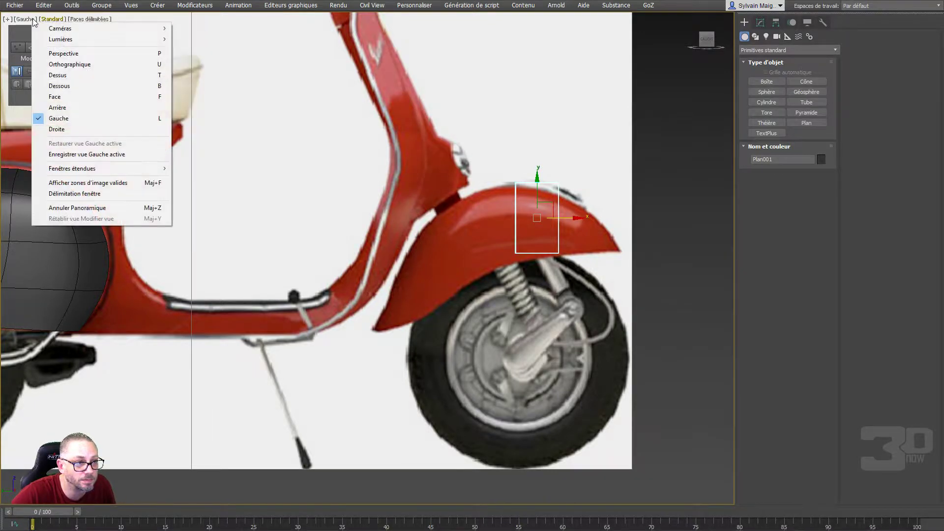
left_click(79, 96)
middle_click_drag(358, 192, 380, 354)
left_click_drag(402, 247, 351, 254)
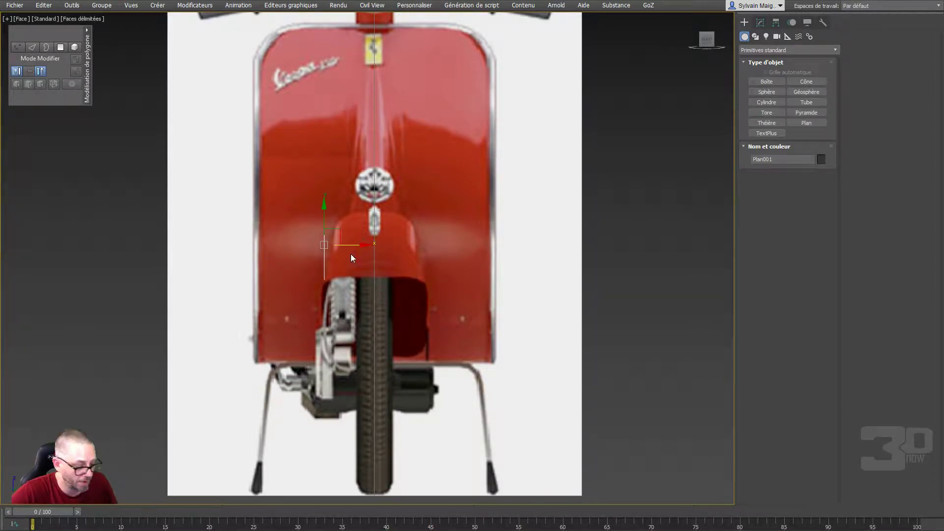
Reset the plane's transformation and convert it to an editable polygon, working in the Perspective view
key("p")
middle_click_drag(364, 234, 451, 249, "alt")
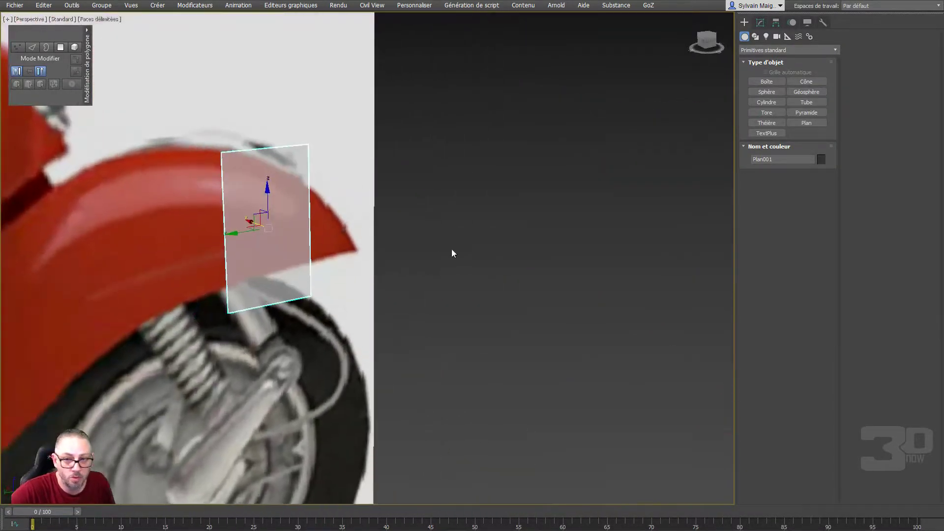
left_click(825, 22)
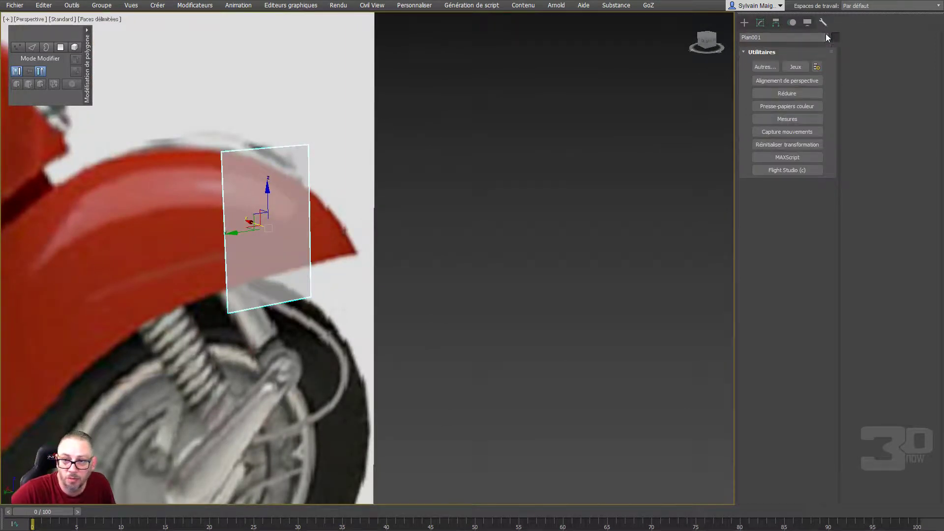
left_click(777, 144)
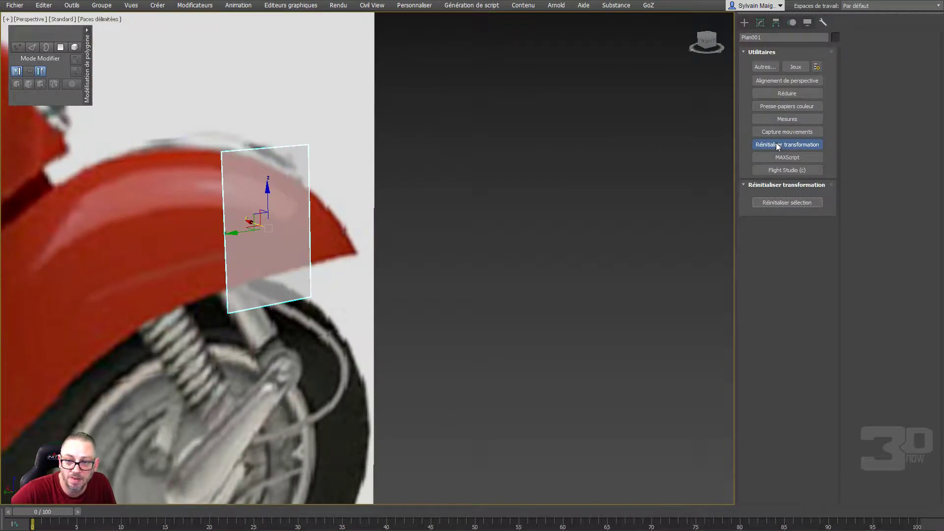
left_click(797, 203)
right_click(476, 186)
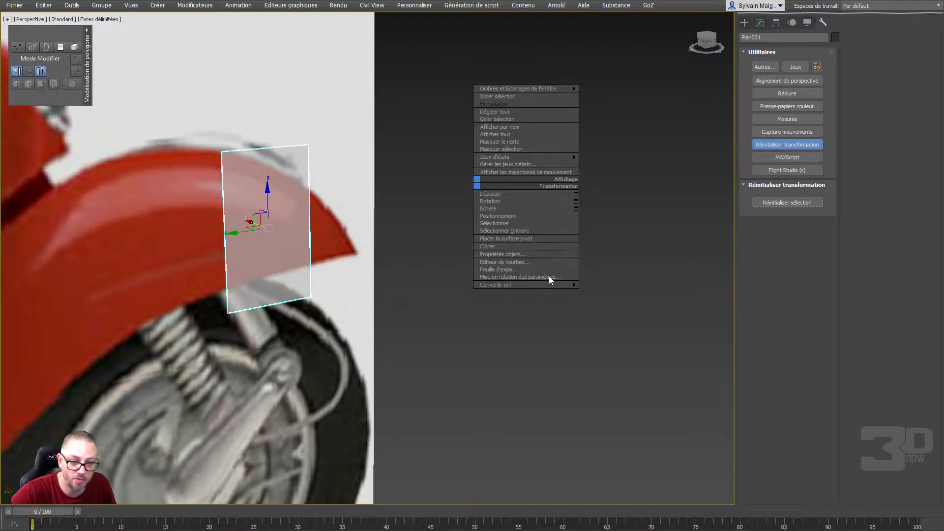
mouse_move(565, 284)
left_click(594, 292)
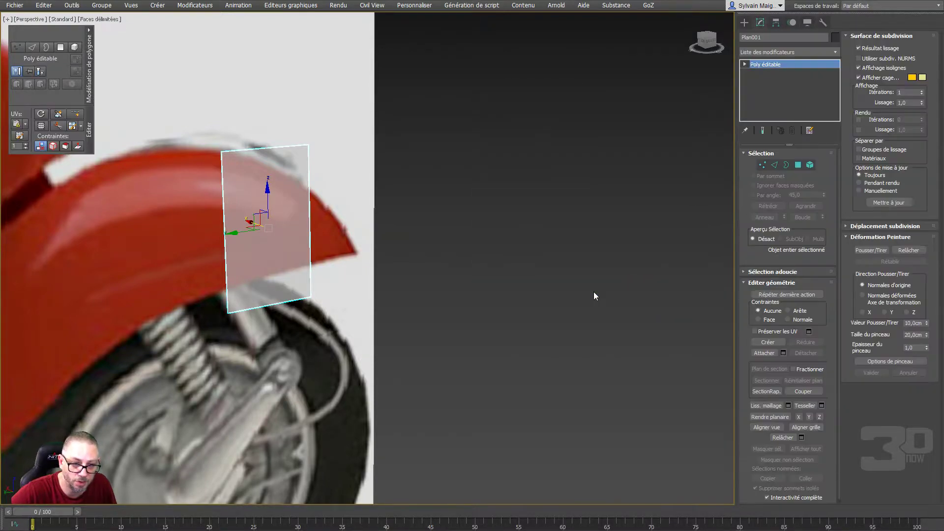
Examine the Symétrie modifier and the pivot placement of the rear wing
scroll(503, 289, "down", 10)
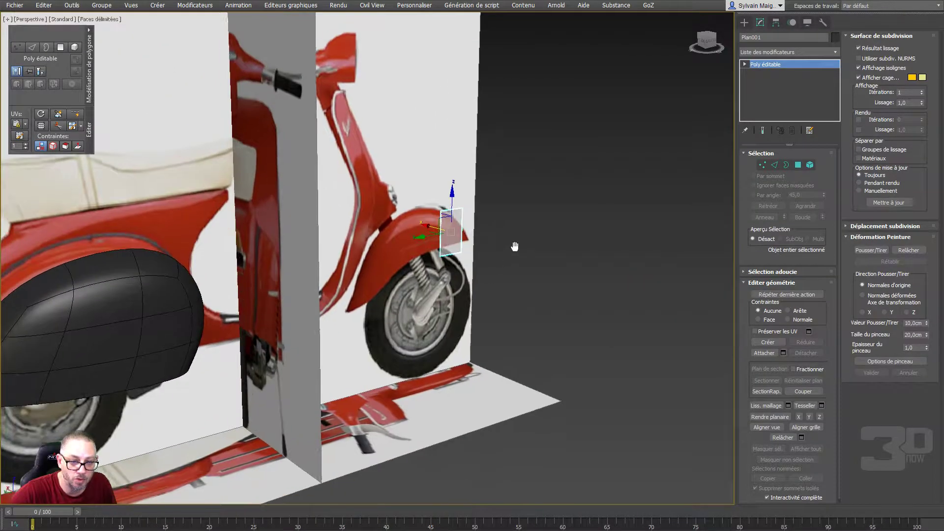
left_click(135, 313)
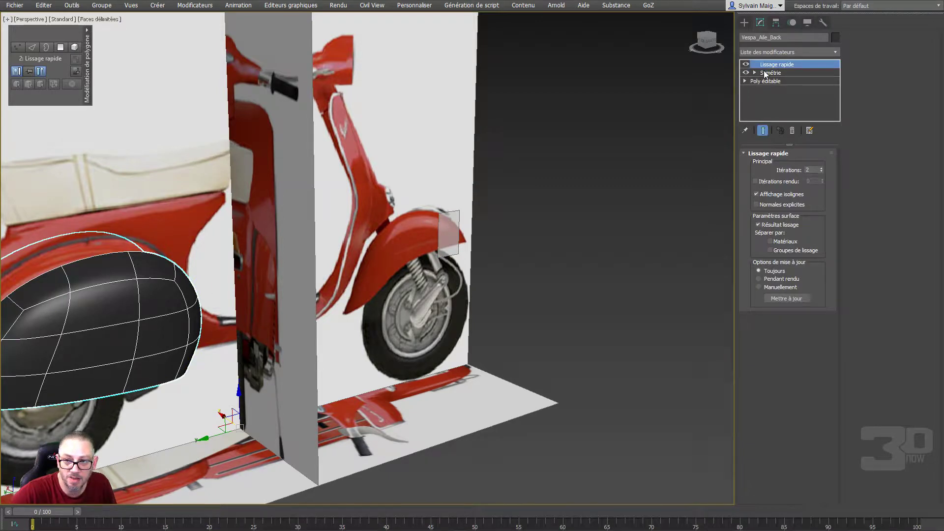
left_click(769, 73)
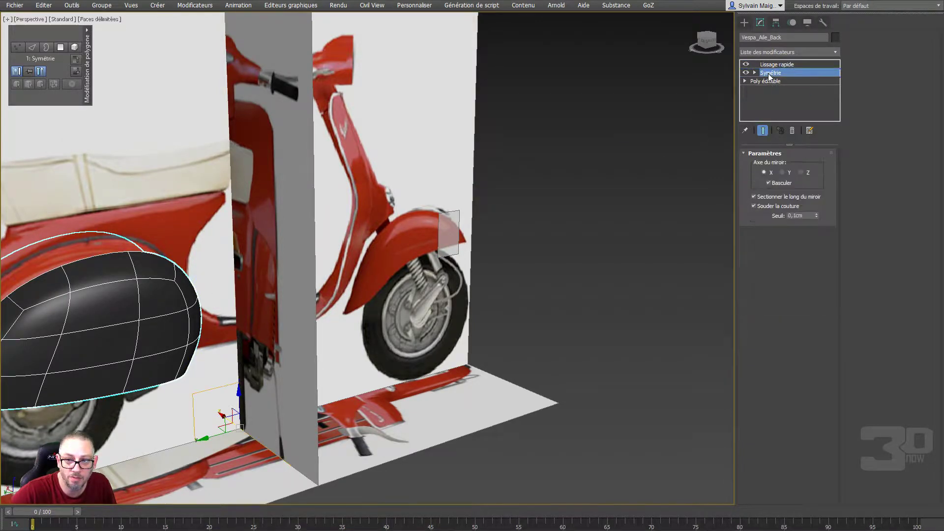
left_click(776, 22)
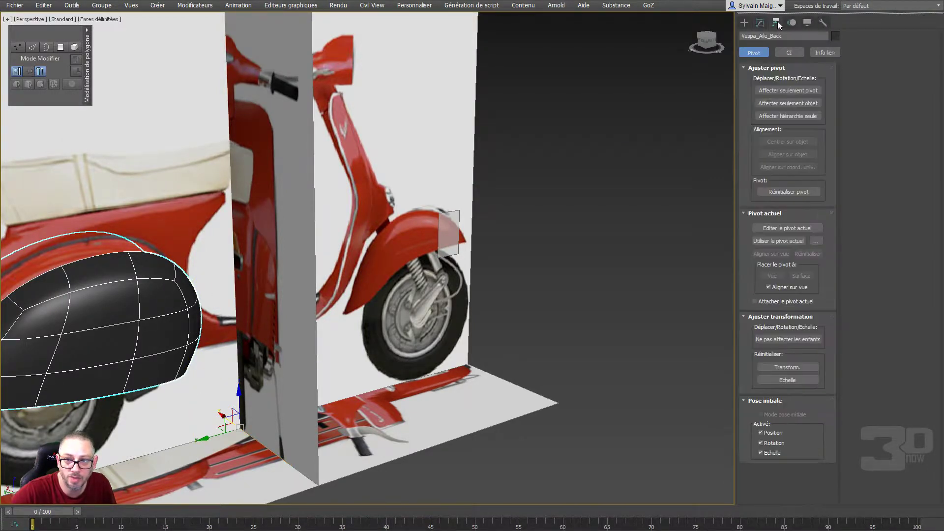
left_click(780, 89)
left_click(780, 89)
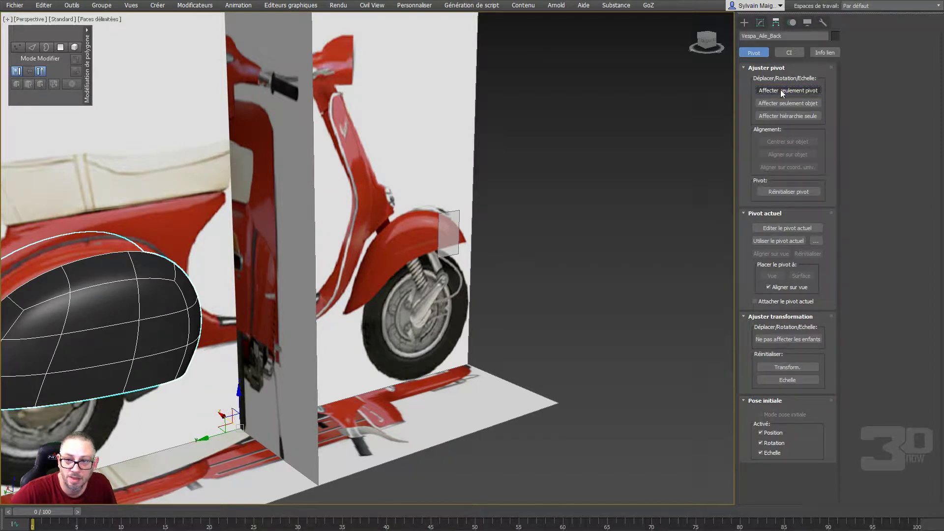
Move only the pivot of the front fender plane to the world origin at X 0, Y 0, Z 0 cm
left_click(445, 234)
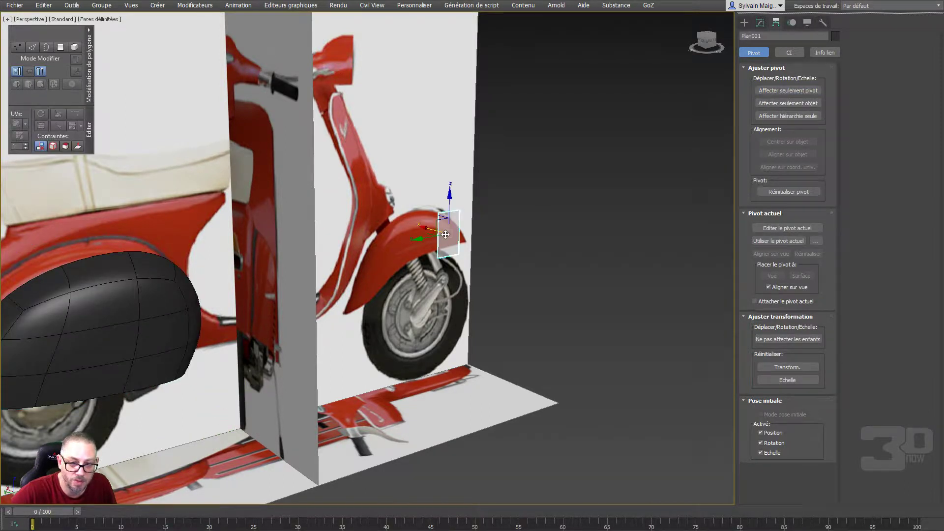
left_click(775, 91)
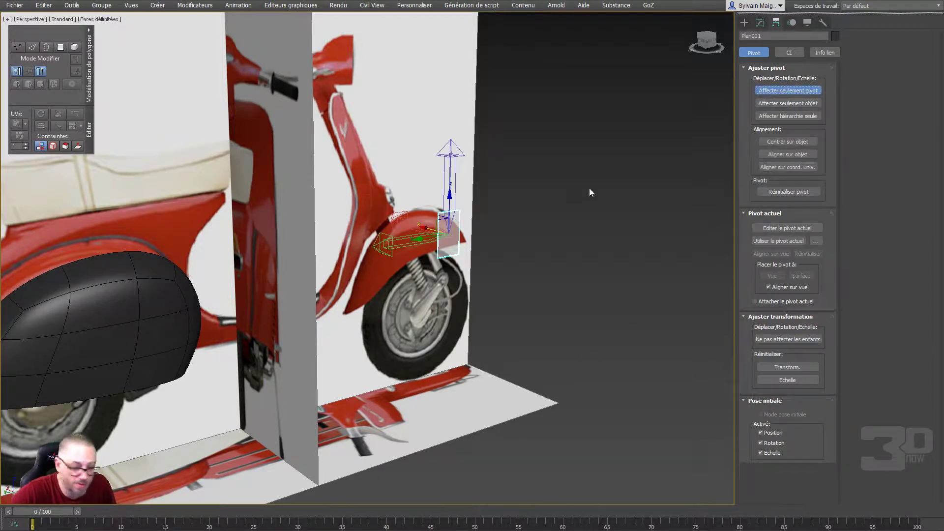
key("F12")
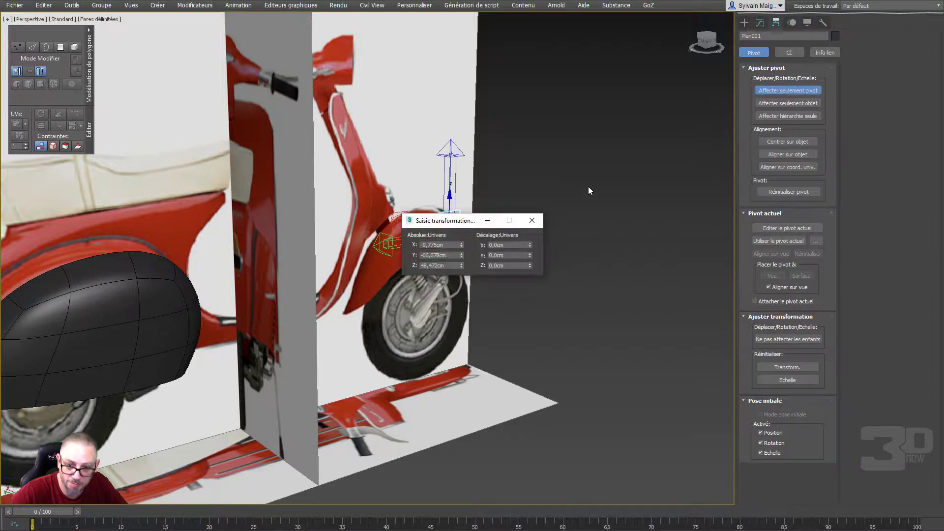
right_click(462, 246)
right_click(464, 254)
right_click(461, 265)
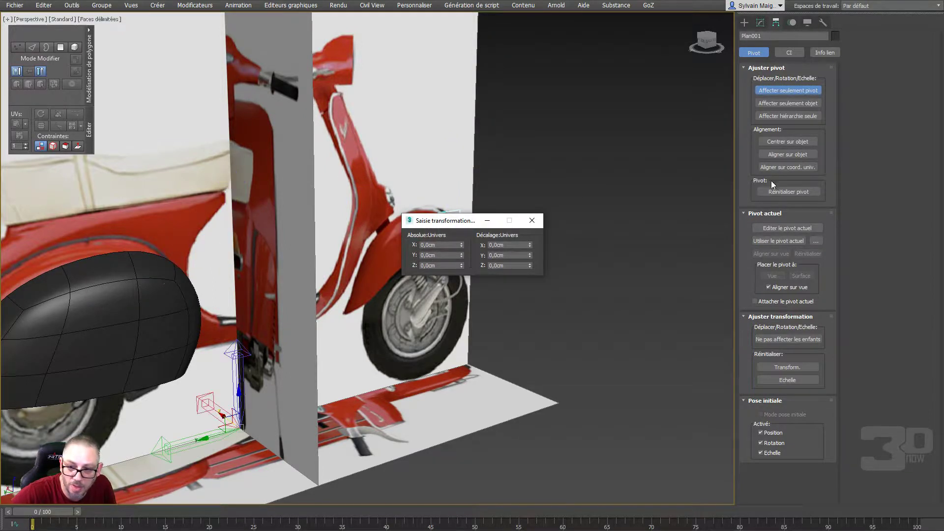
left_click(531, 220)
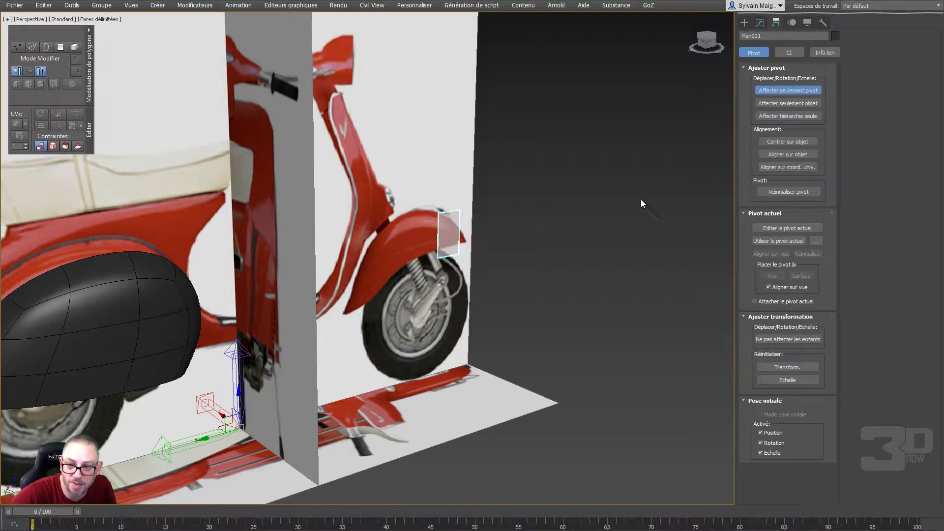
Reset the transformation of the plane with its relocated pivot and collapse it to an editable polygon again
left_click(824, 23)
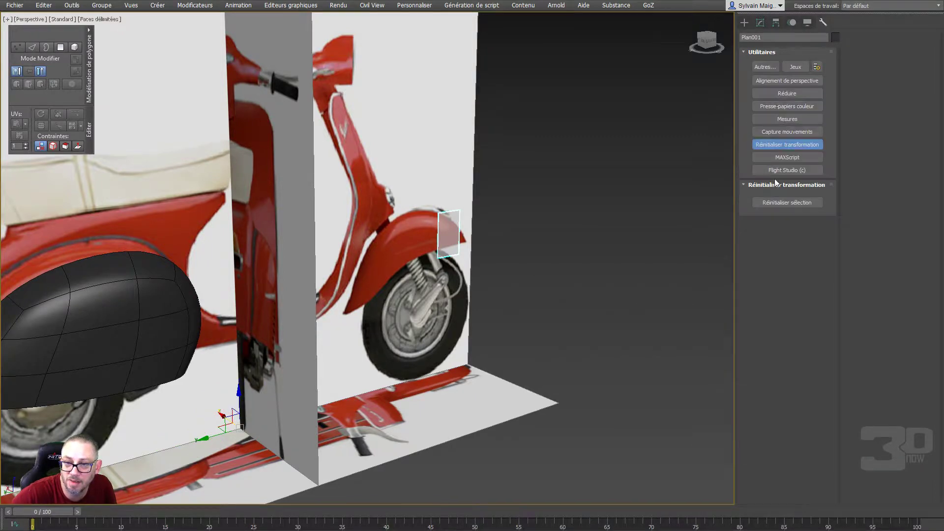
left_click(777, 204)
right_click(535, 206)
mouse_move(631, 307)
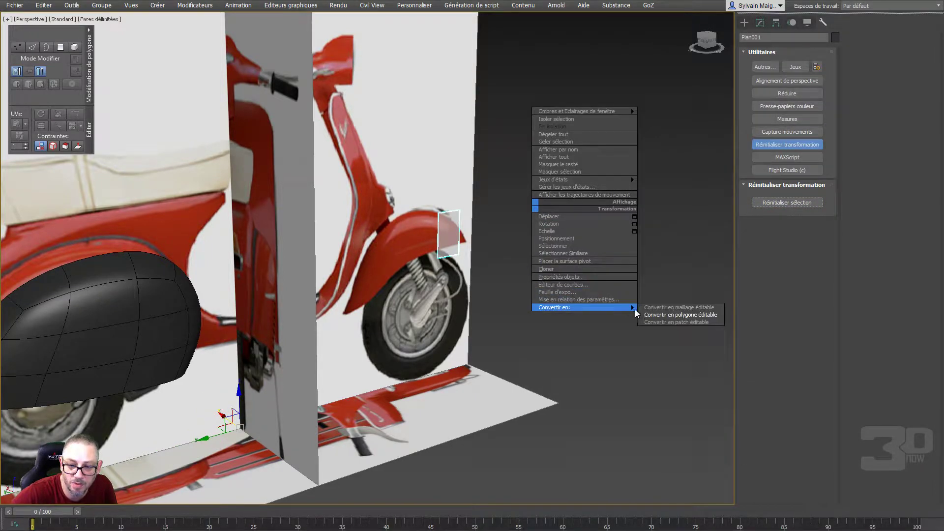
left_click(656, 317)
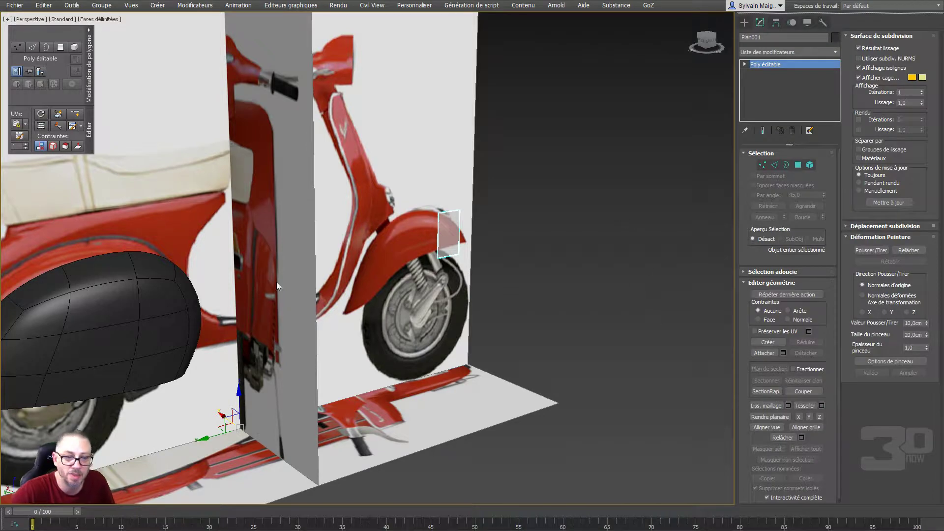
Try copying the rear wing's Symétrie and Lissage rapide modifiers onto the plane one at a time, and undo the copies
left_click(149, 323)
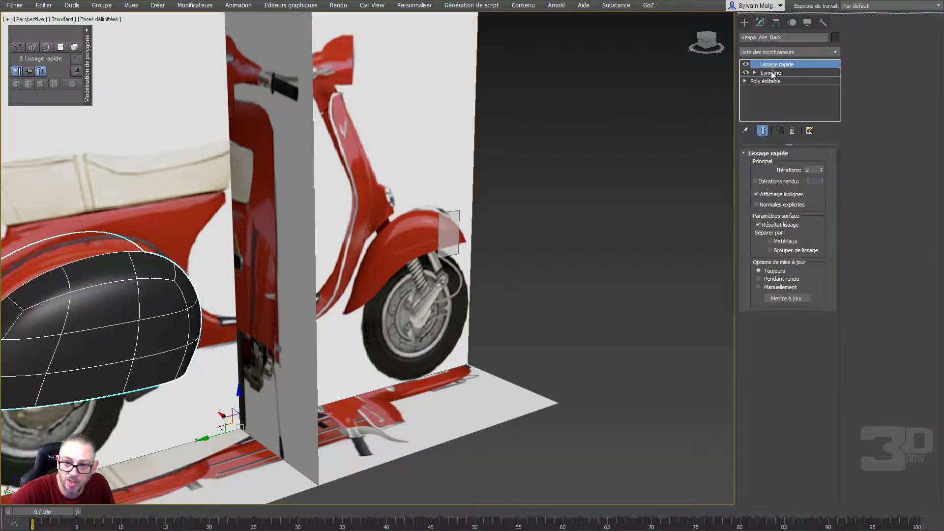
left_click_drag(772, 73, 447, 239)
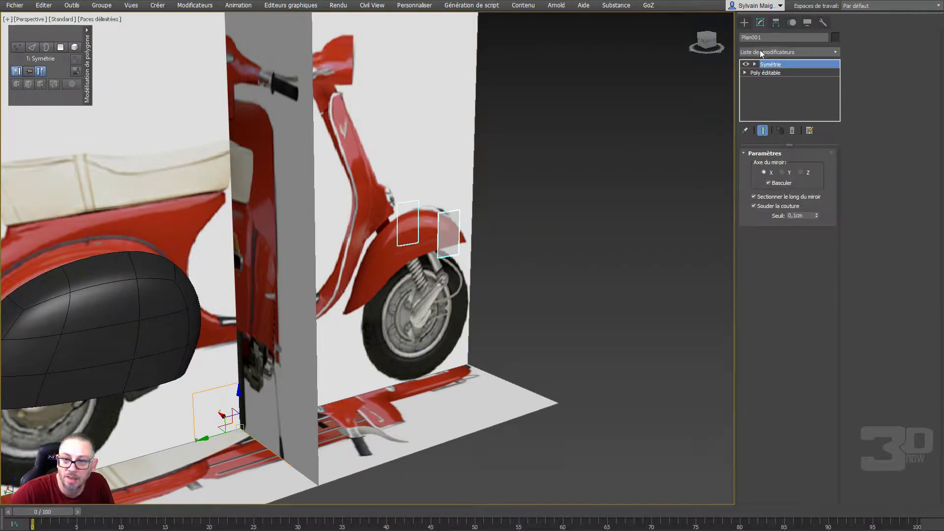
left_click(152, 318)
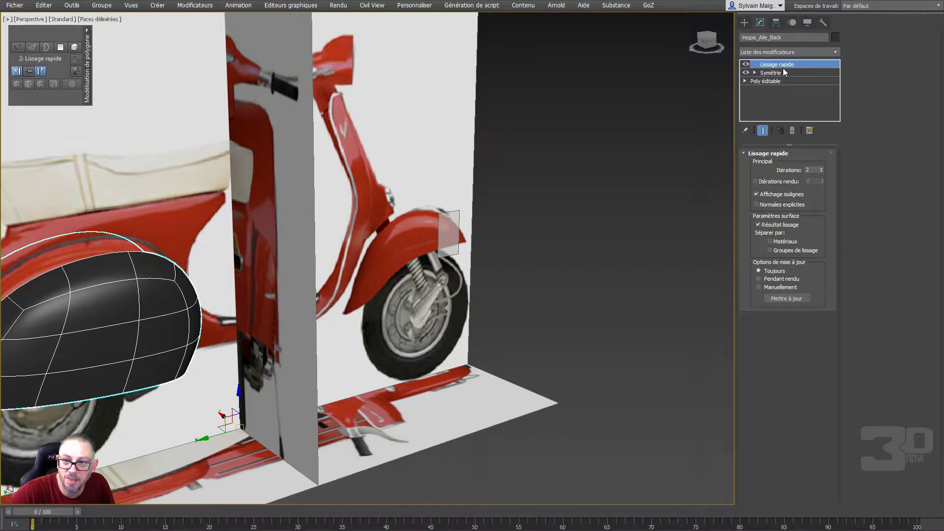
left_click_drag(785, 68, 448, 239)
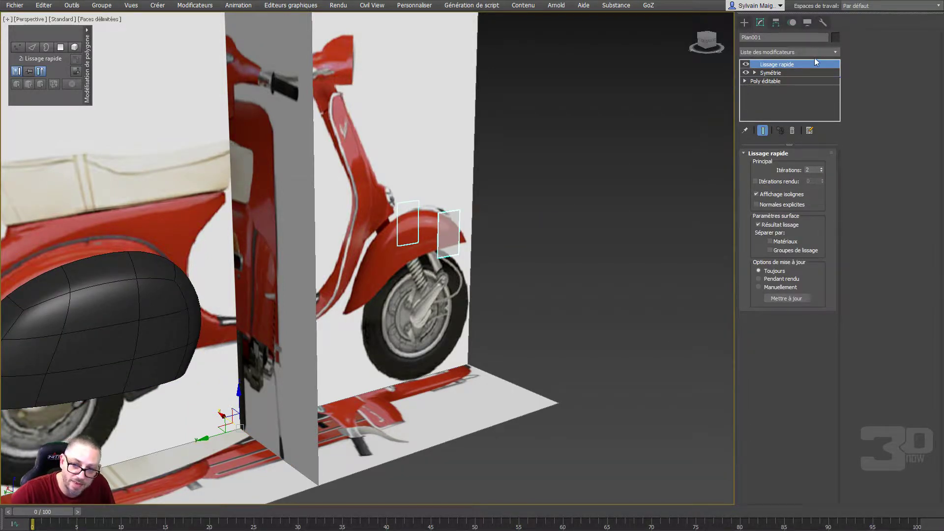
left_click(793, 130)
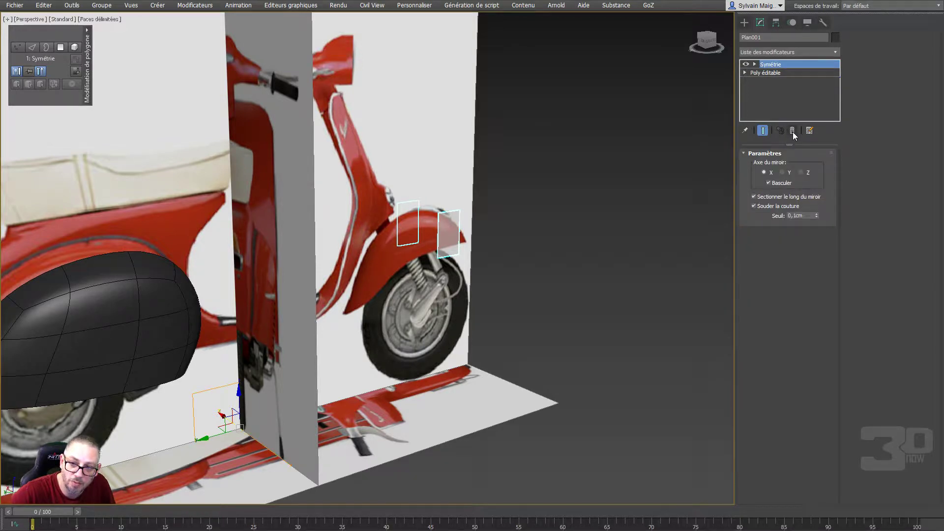
key("ctrl+z")
key("ctrl+z")
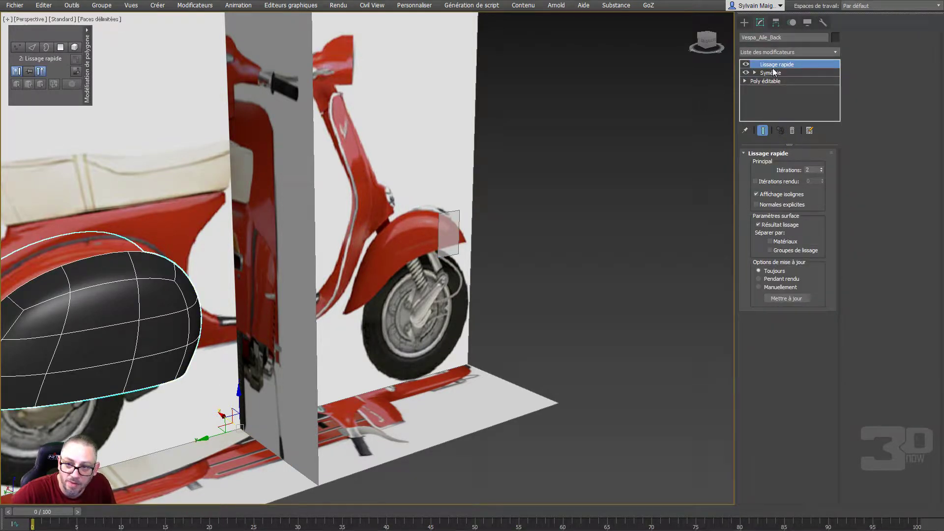
Copy the rear wing's Symétrie and Lissage rapide modifiers together and paste them as instances onto the front fender plane
left_click(779, 76, "ctrl")
right_click(779, 76)
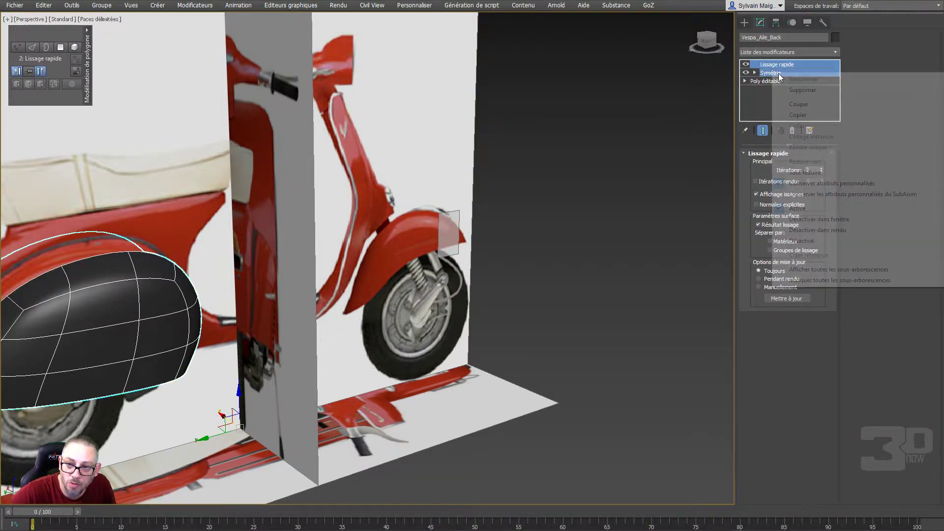
left_click(817, 113)
left_click(432, 228)
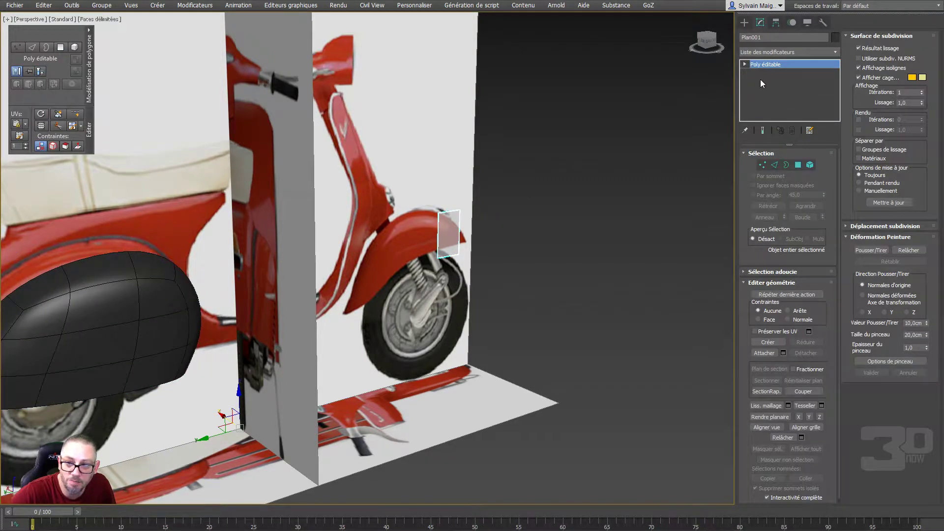
right_click(766, 66)
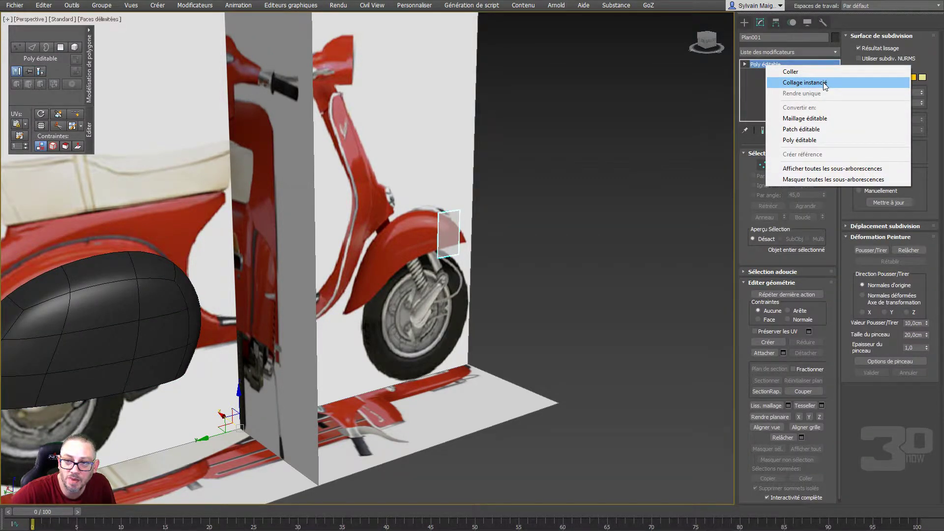
left_click(824, 83)
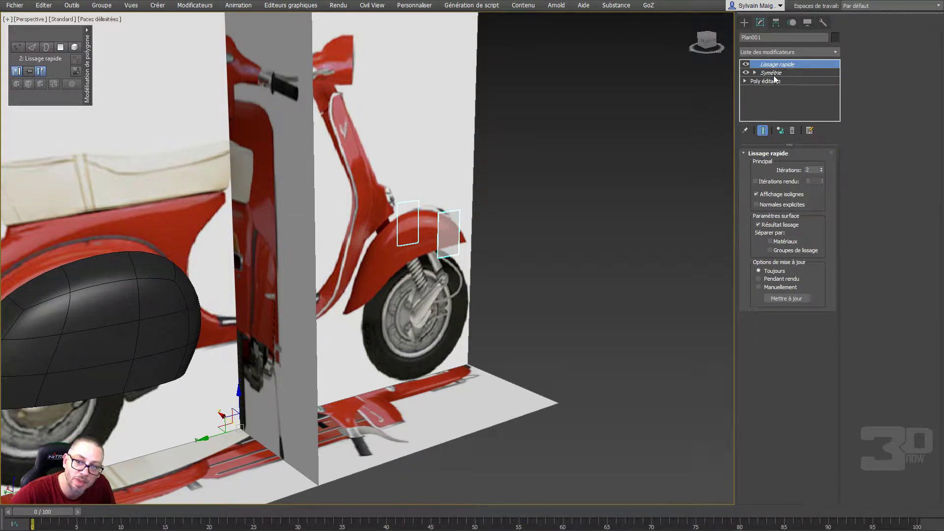
Compare the front fender plane with Lissage rapide switched off and on, and inspect its mirrored copy around the wheel
left_click(747, 65)
left_click(746, 64)
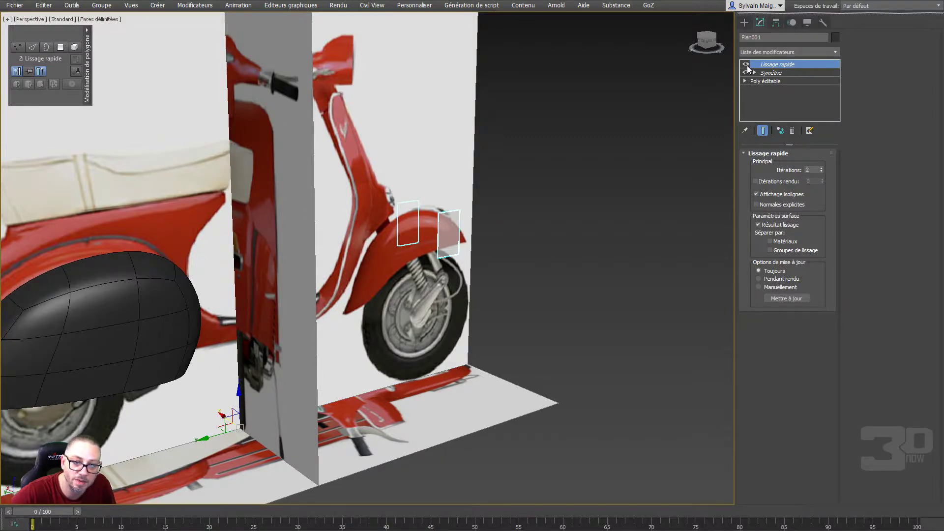
left_click(746, 65)
left_click(746, 65)
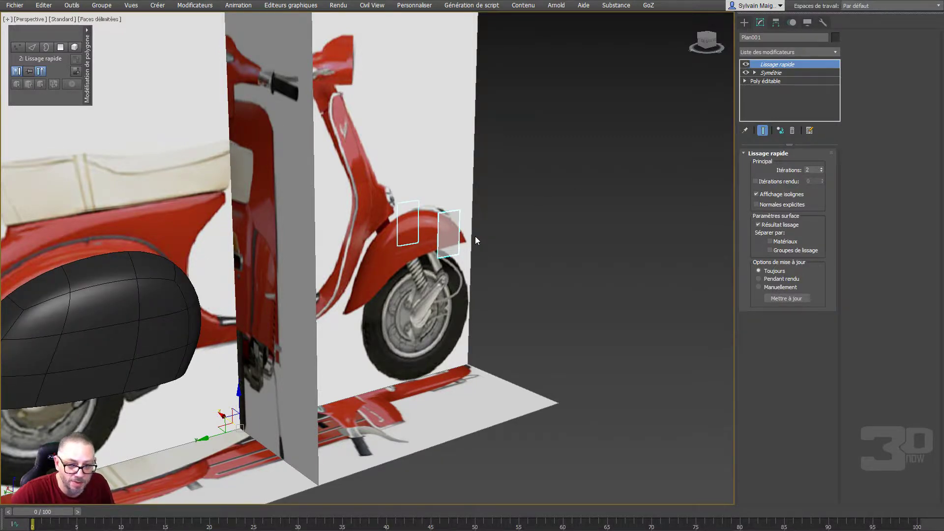
scroll(441, 223, "down", 5)
mouse_move(440, 223)
middle_mouse_down("alt")
mouse_move(415, 208)
mouse_move(423, 221)
middle_mouse_up("alt")
scroll(425, 223, "up", 4)
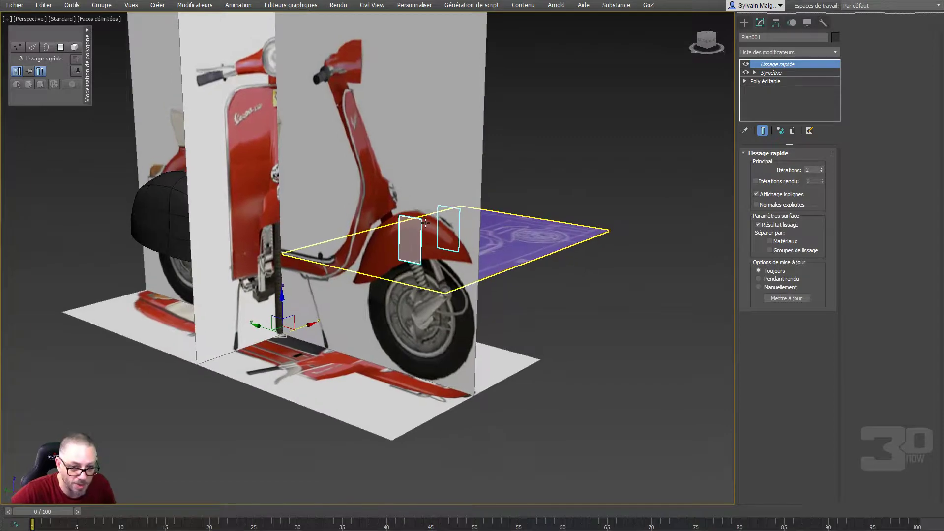
Set up vertex editing of the plane's Poly éditable level in the left (Gauche) view, with the end-result display off
scroll(425, 223, "up", 2)
key("l")
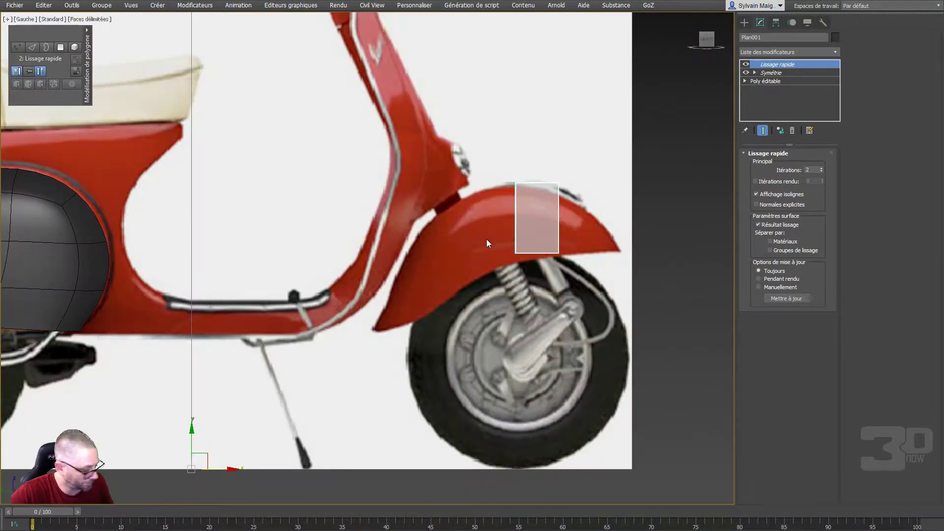
left_click(744, 81)
left_click(762, 90)
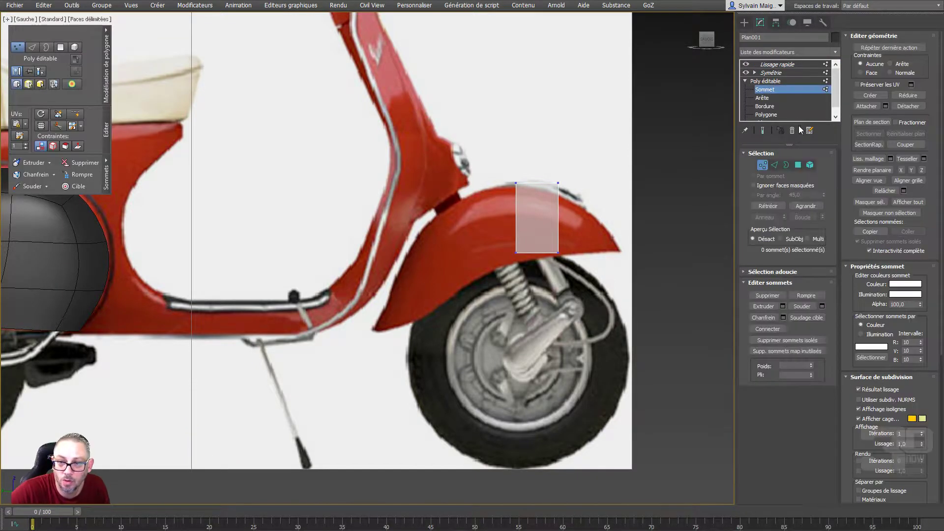
left_click(762, 132)
left_click(762, 131)
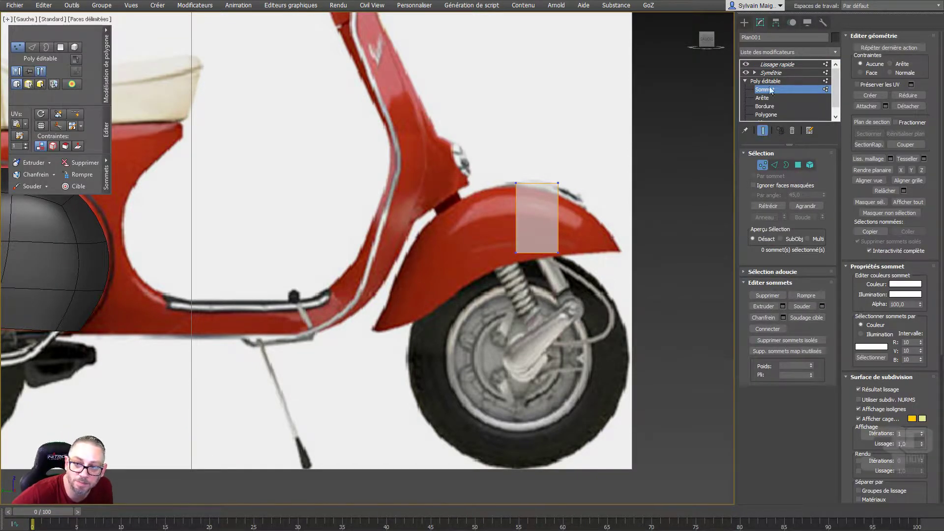
middle_click_drag(562, 254, 663, 242)
left_click(763, 132)
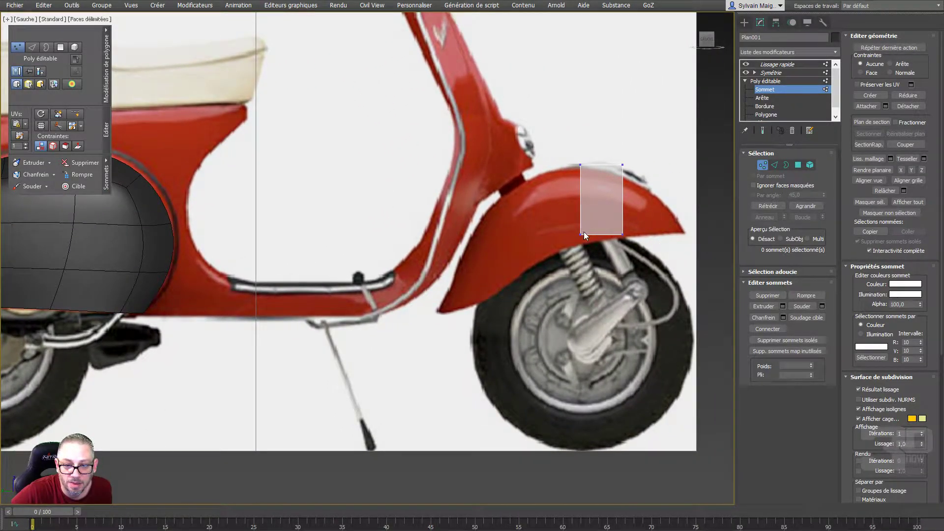
Move the plane's four vertices so its upper and lower edges follow the fender outline above the front suspension
left_click(623, 234)
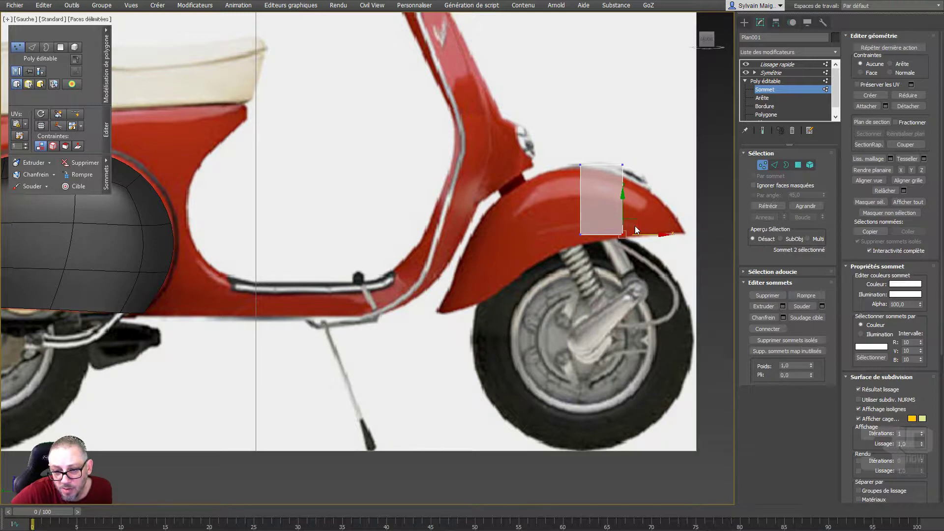
left_click_drag(632, 228, 568, 244)
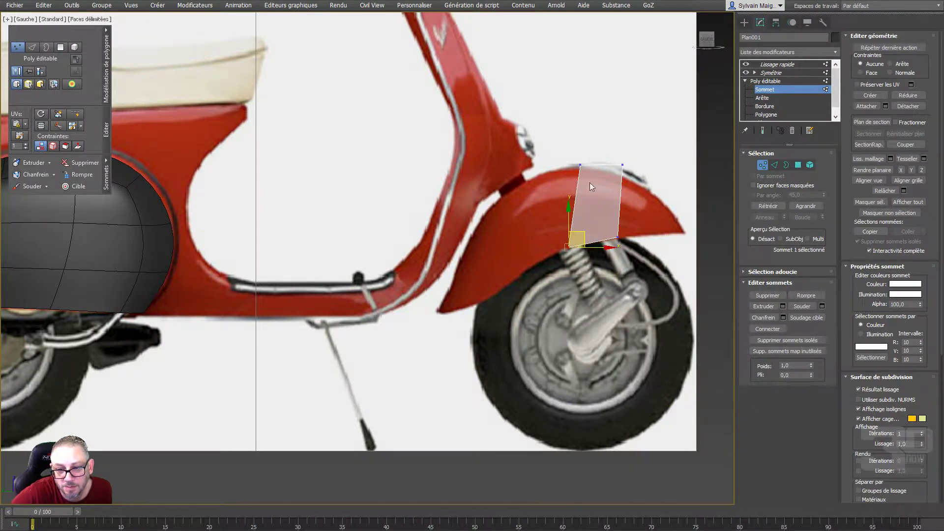
left_click_drag(580, 167, 535, 174)
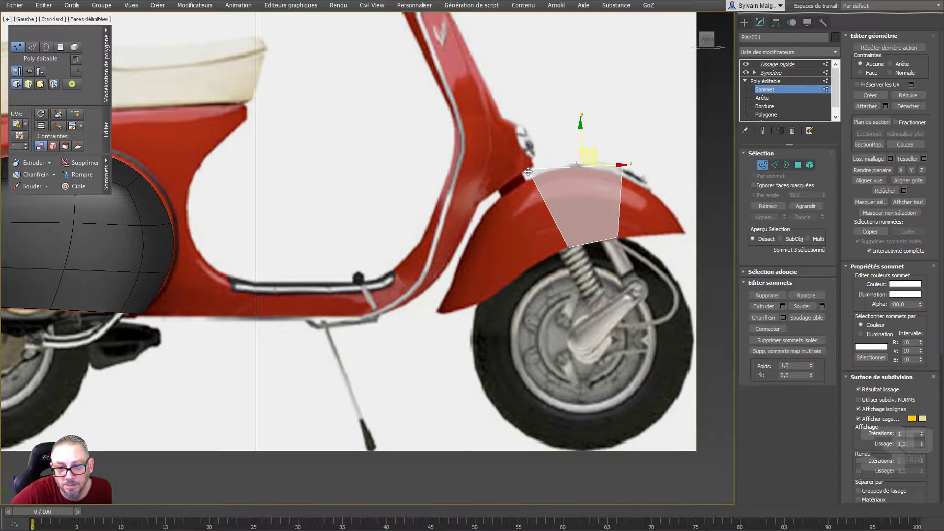
left_click(622, 165)
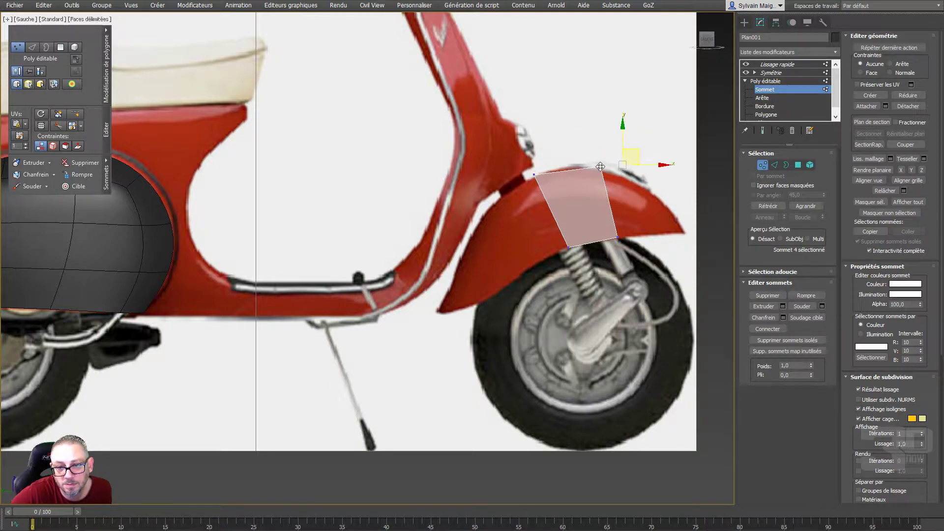
left_click_drag(622, 166, 600, 166)
left_click(617, 237)
left_click_drag(617, 237, 603, 239)
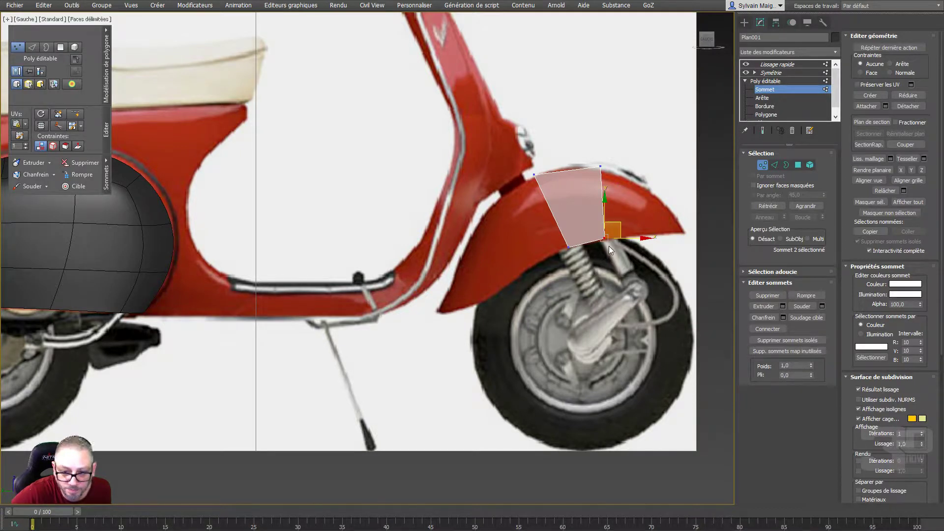
left_click(566, 246)
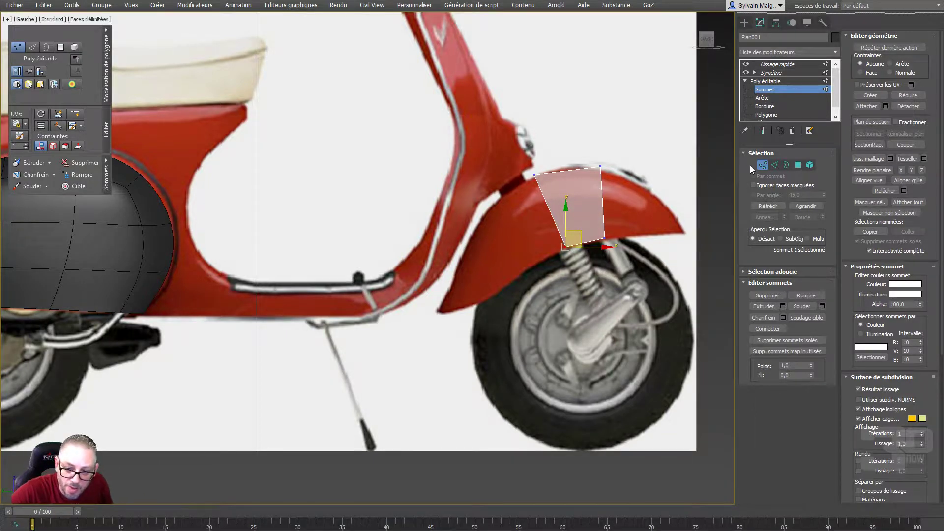
Extrude the plane's rear edge backward along the fender and fit the new lower vertex to the wheel arch
left_click(774, 165)
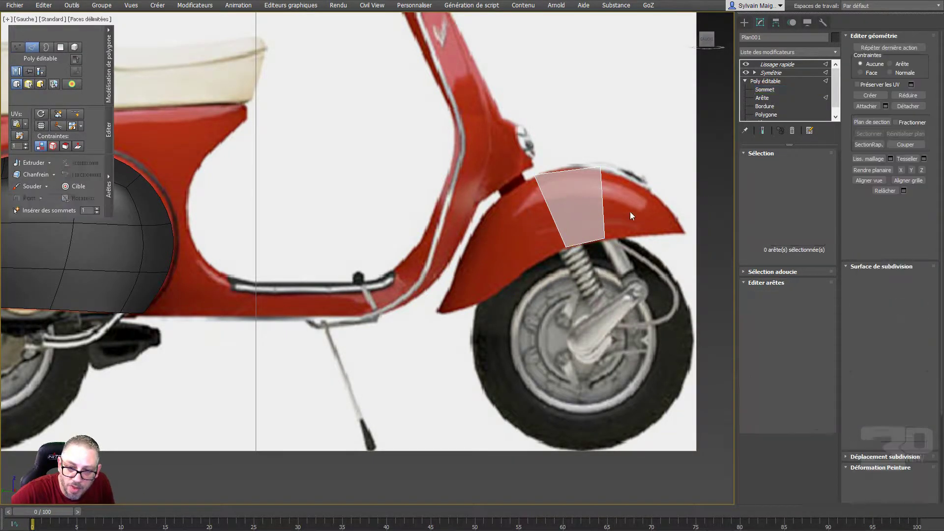
left_click(551, 209)
left_click_drag(562, 202, 524, 231, "shift")
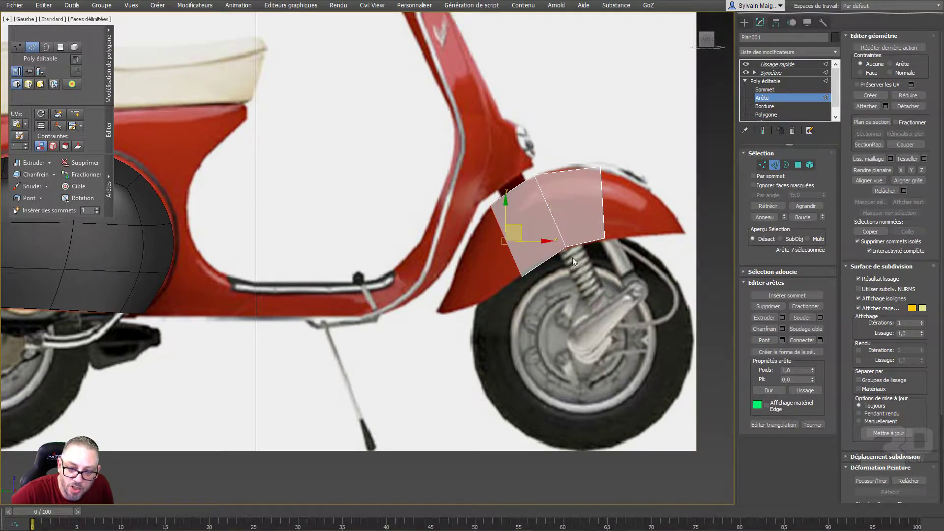
left_click(762, 165)
left_click(521, 276)
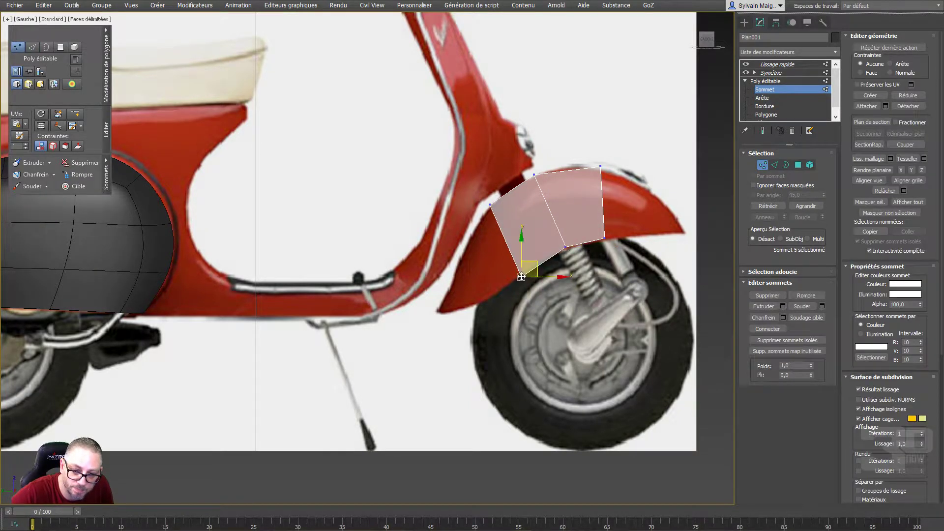
mouse_move(536, 268)
left_mouse_down()
mouse_move(552, 231)
mouse_move(550, 256)
mouse_move(564, 244)
mouse_move(511, 244)
mouse_move(517, 270)
left_mouse_up()
Extend the rear edge by two more segments down the fender, aligning their lower vertices with the wheel arch
left_click(773, 166)
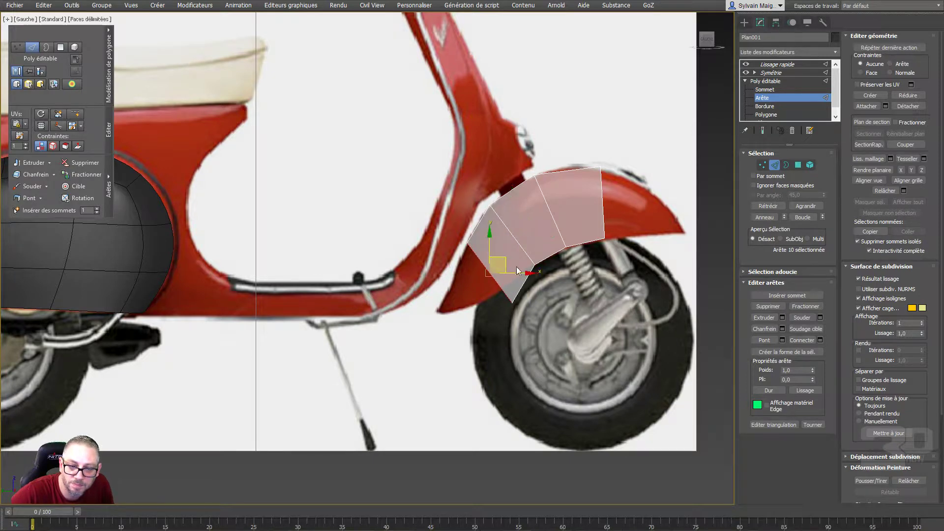
left_click(762, 164)
left_click(513, 300)
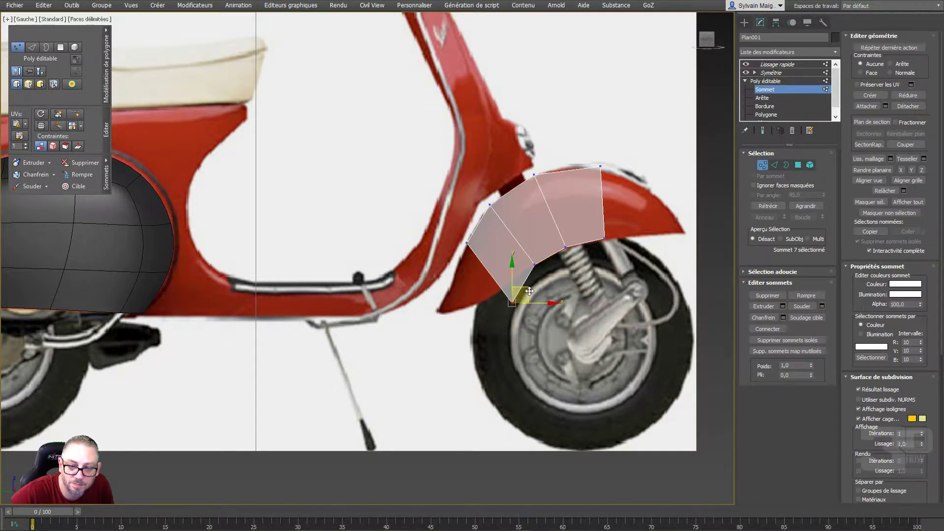
left_click_drag(529, 291, 529, 274)
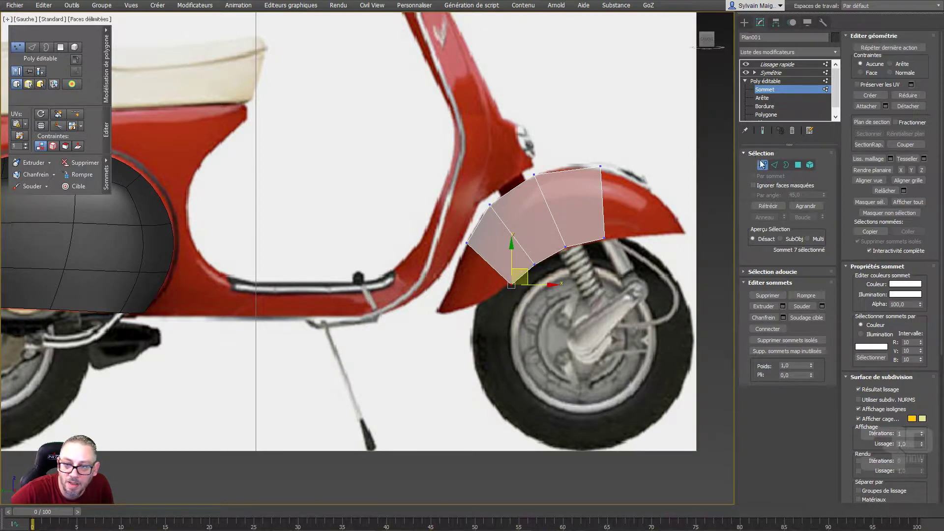
left_click(774, 164)
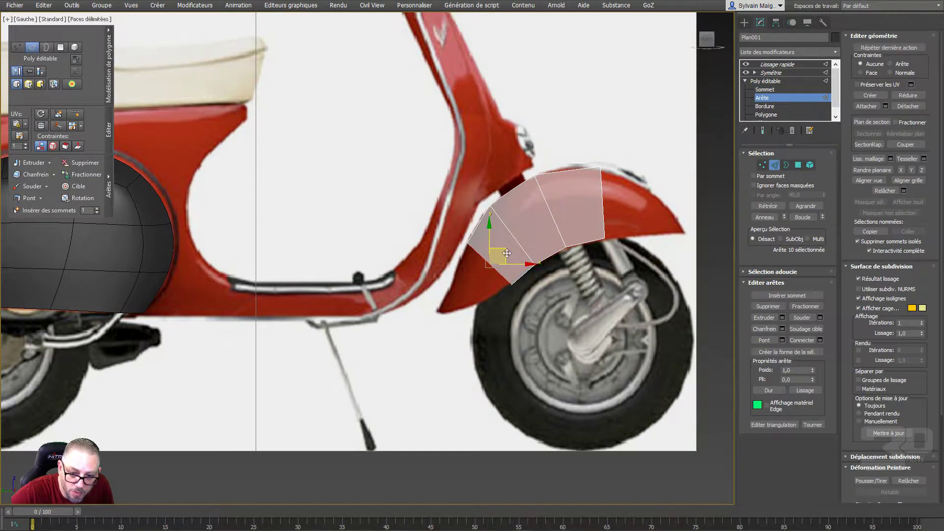
left_click_drag(507, 253, 479, 306, "shift")
left_click(762, 165, "ctrl")
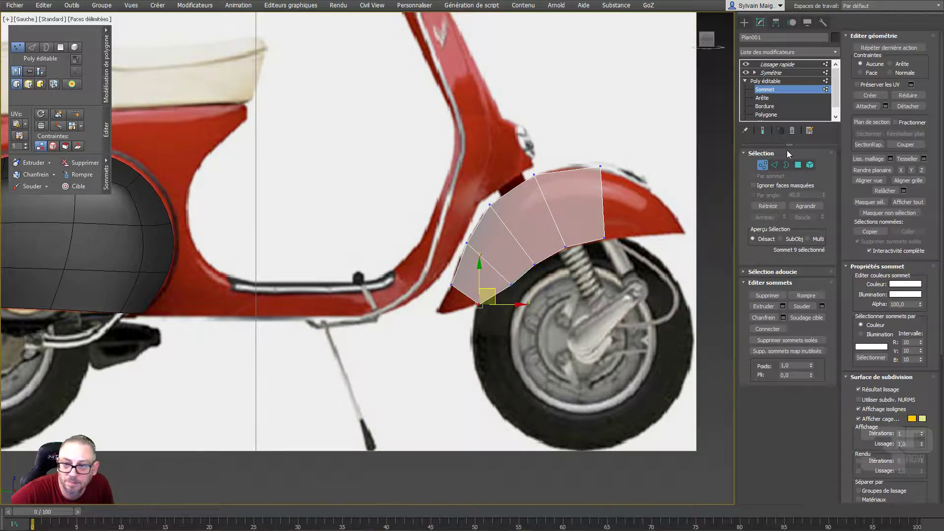
Extrude the rear edge to the fender's lower rear tip and raise its lower vertex to taper the end
key("2")
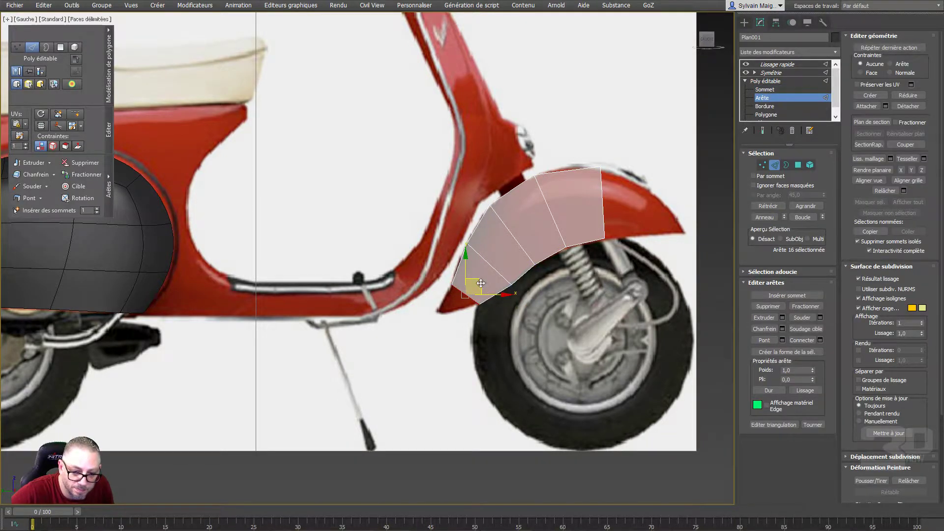
left_click_drag(481, 283, 464, 311)
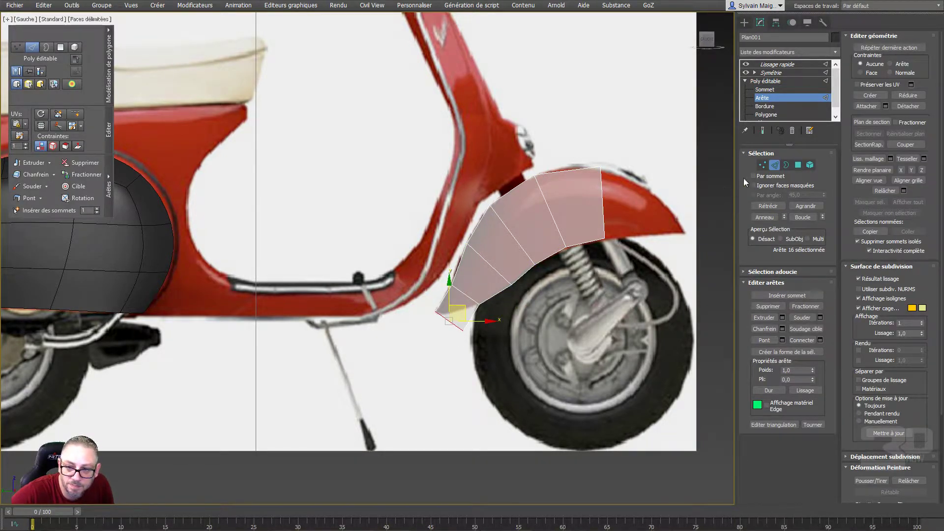
left_click(762, 165)
left_click(464, 332)
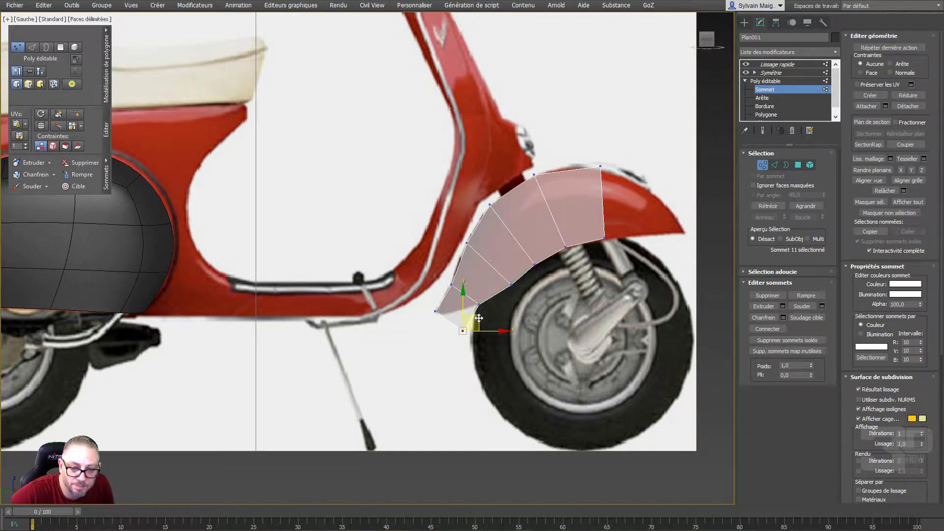
left_click_drag(463, 332, 462, 304)
Extrude the front edge forward in two segments up to the fender's front tip
middle_click_drag(462, 304, 305, 373)
key("2")
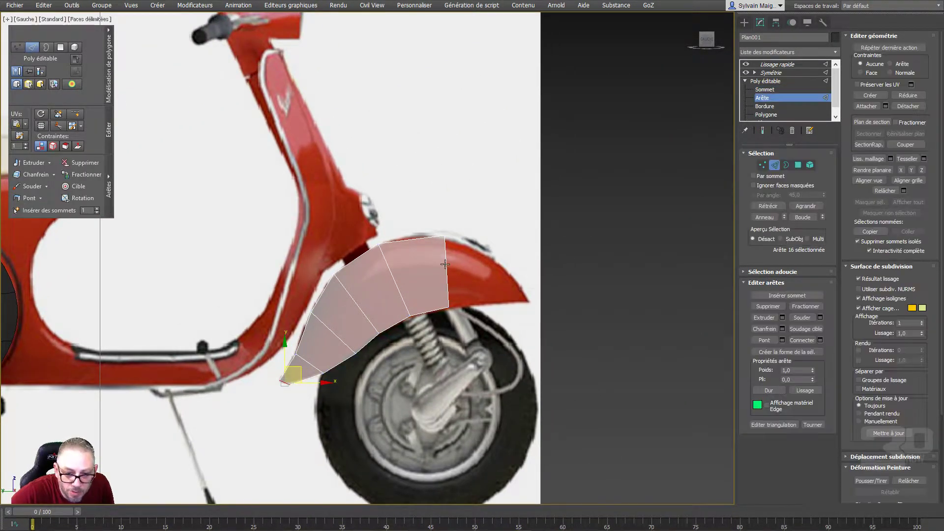
left_click(448, 268)
left_click_drag(464, 261, 539, 259, "shift")
left_click(762, 165)
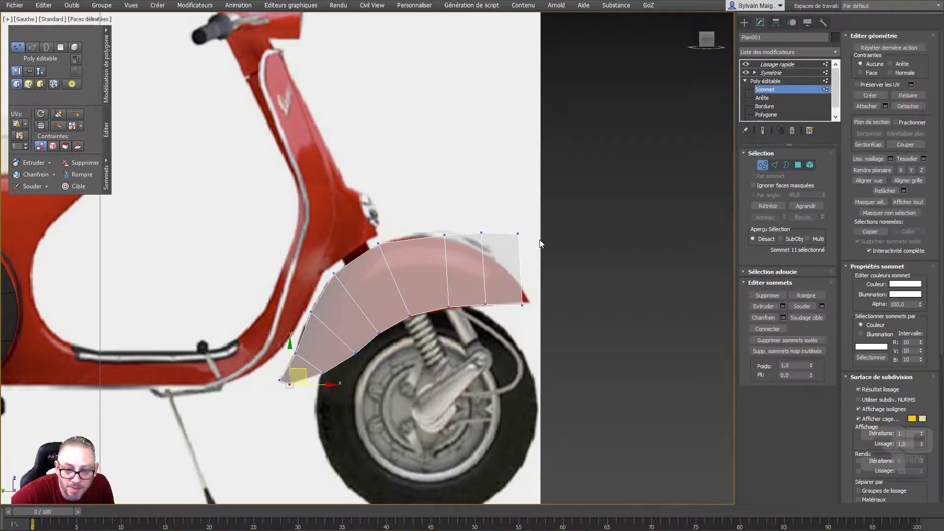
Lower the upper vertex at the front tip and adjust the other upper vertices to follow the fender's top curve
left_click(518, 233)
left_click_drag(518, 233, 531, 298)
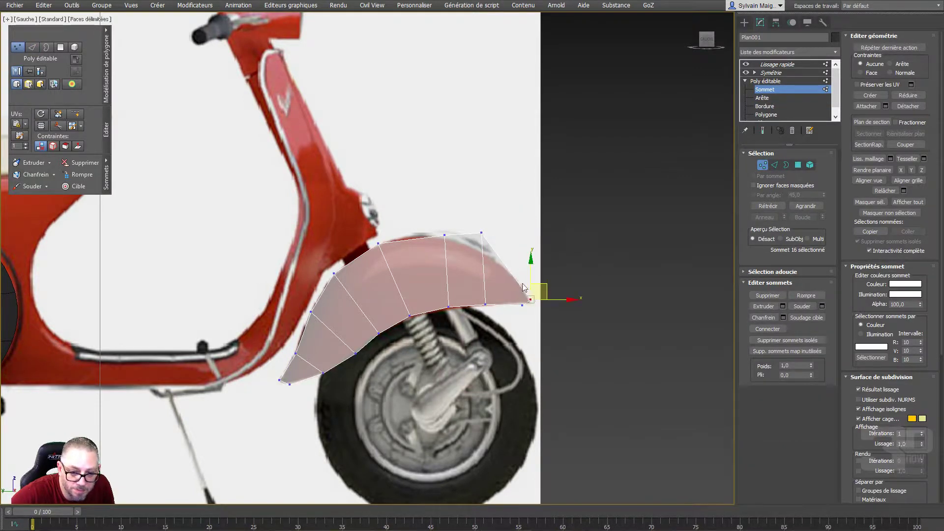
left_click(482, 233)
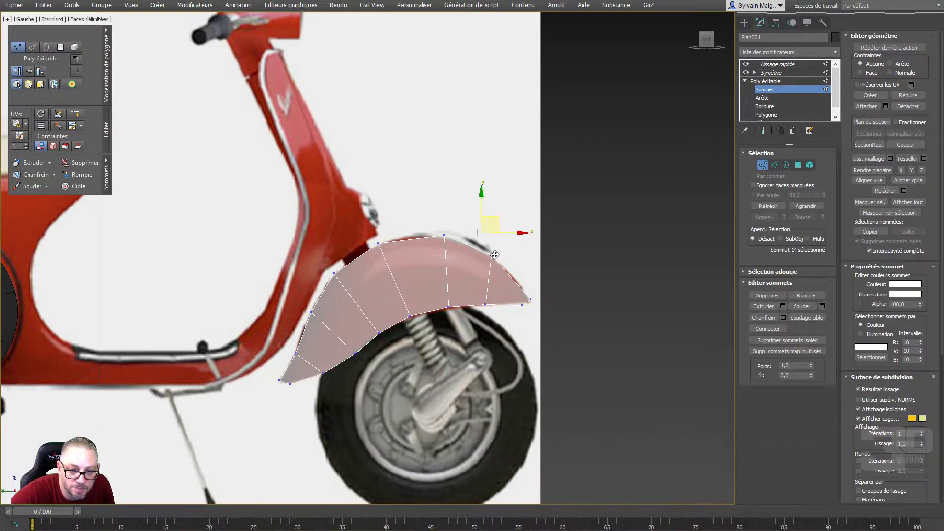
left_click_drag(482, 233, 490, 254)
left_click(446, 236)
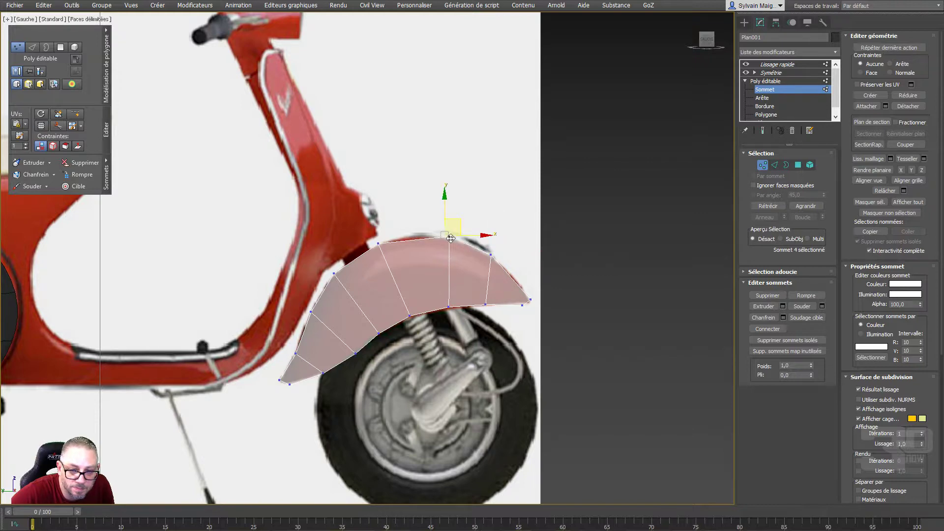
left_click(377, 242)
left_click(335, 272)
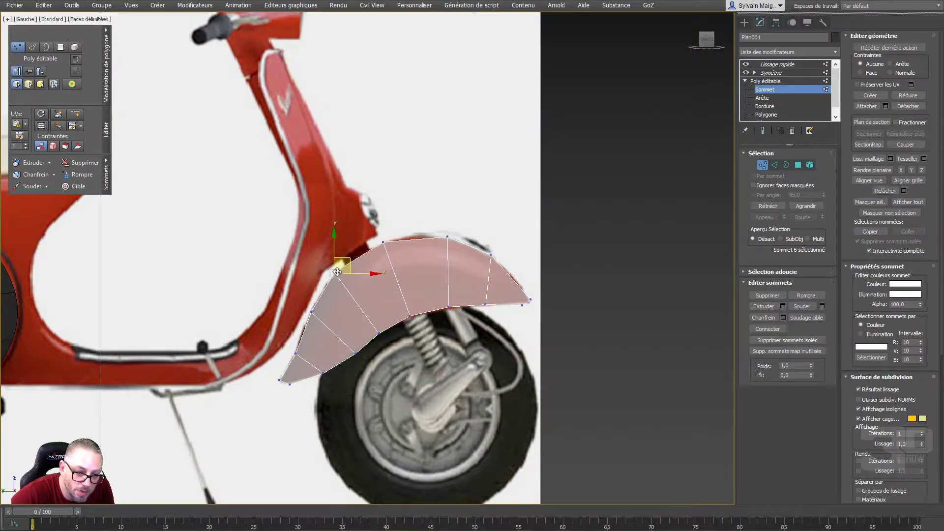
left_click(446, 236)
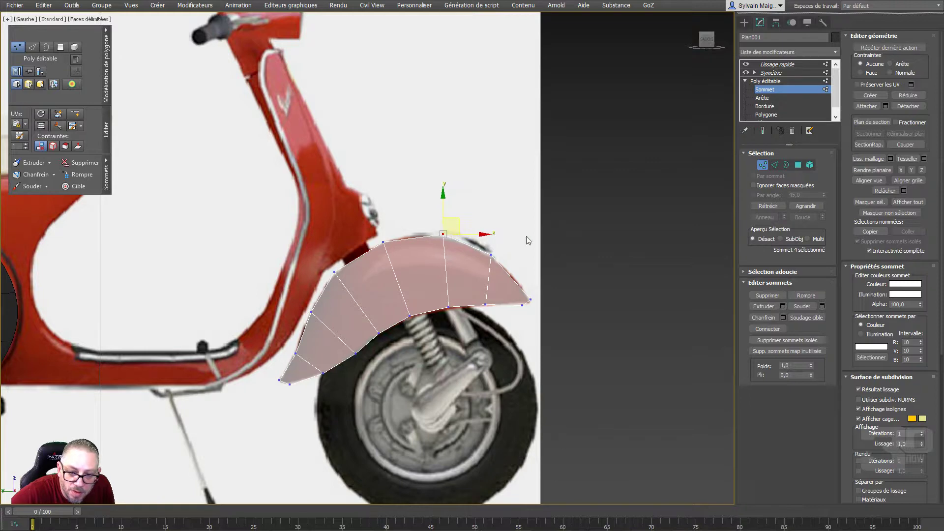
Show the smoothed end result and move the fender's upper vertices outward to fit its outer curve in the side reference
left_click(763, 130)
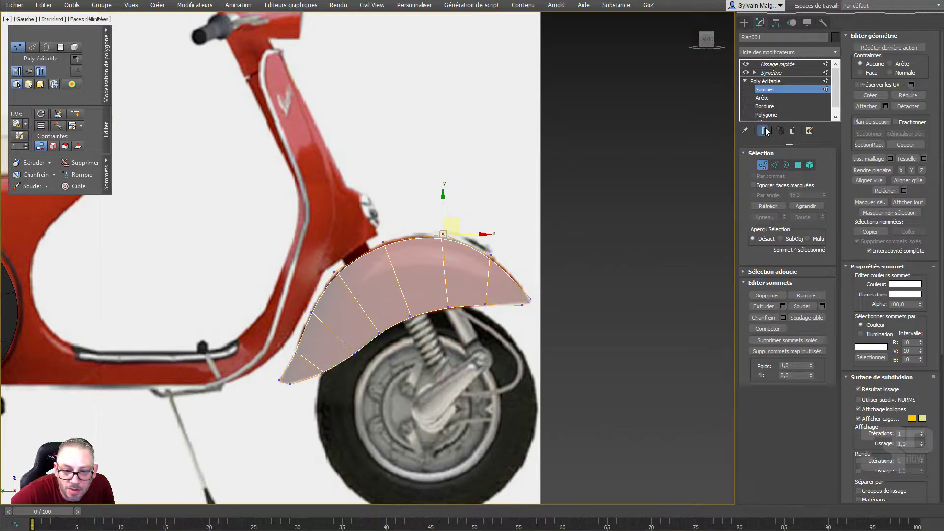
left_click(383, 242)
left_click(444, 233)
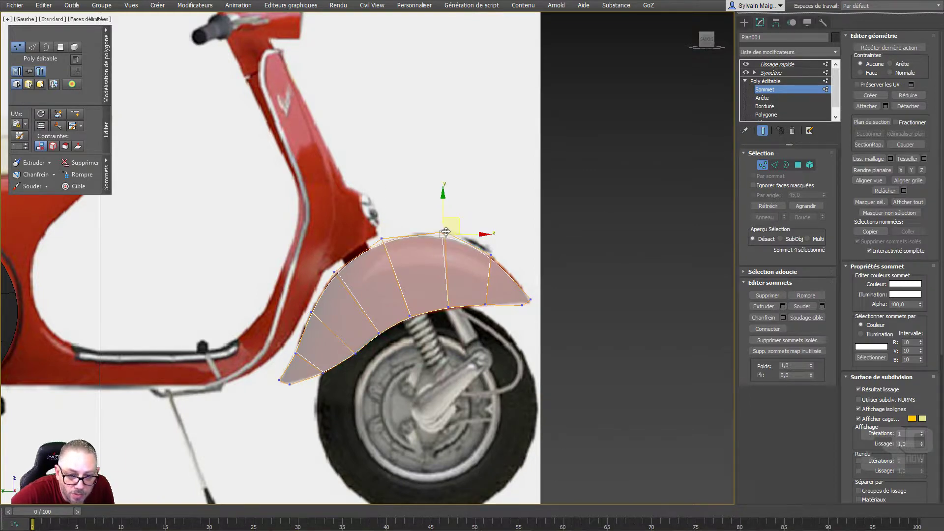
left_click(492, 255)
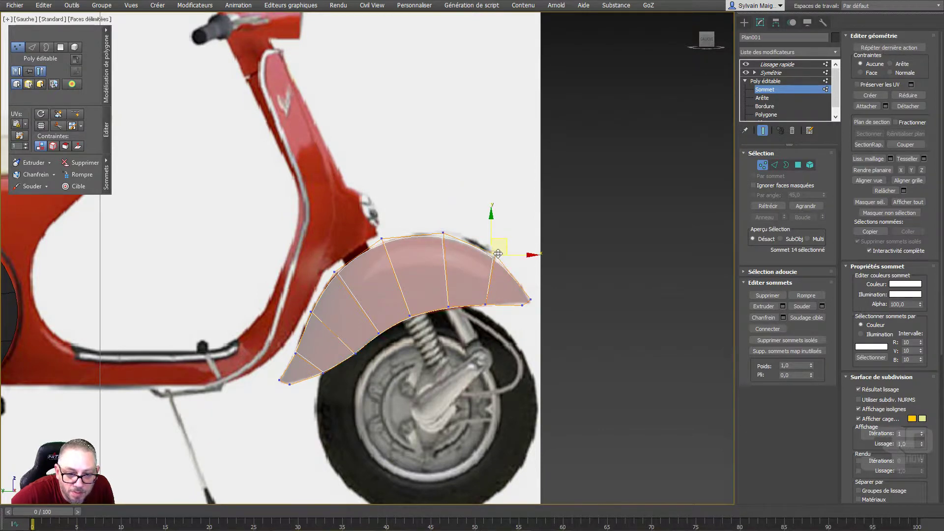
left_click(334, 273)
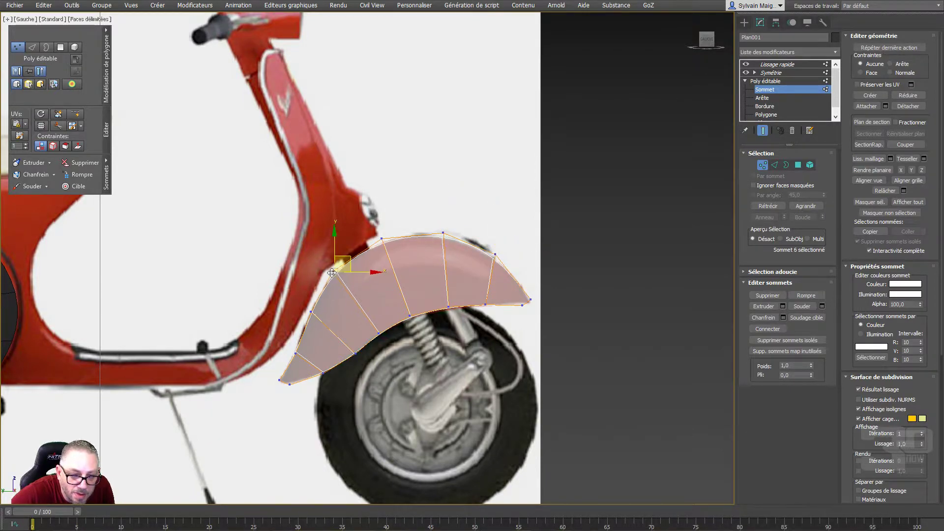
left_click(309, 313)
left_click_drag(309, 313, 307, 312)
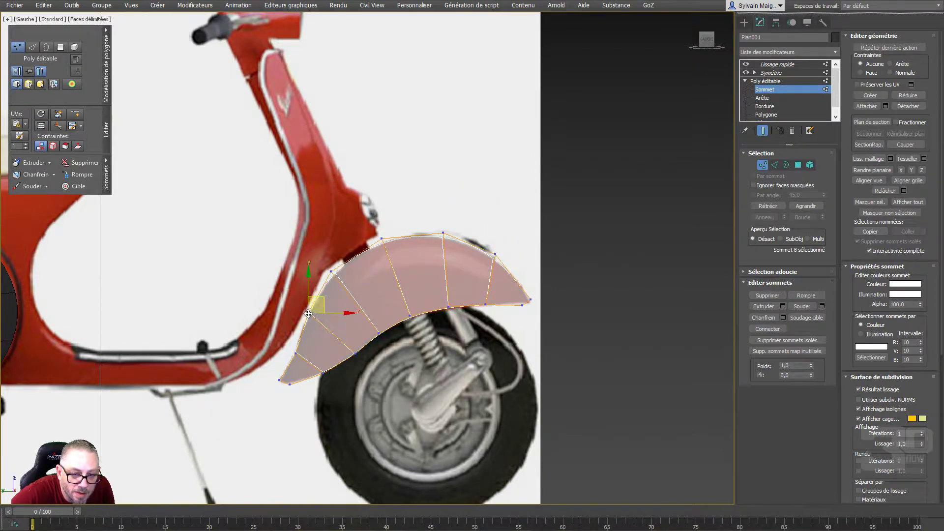
Reposition the fender's lower vertices from the rear tip along the wheel arch so the smoothed edge follows the reference
left_click(290, 383)
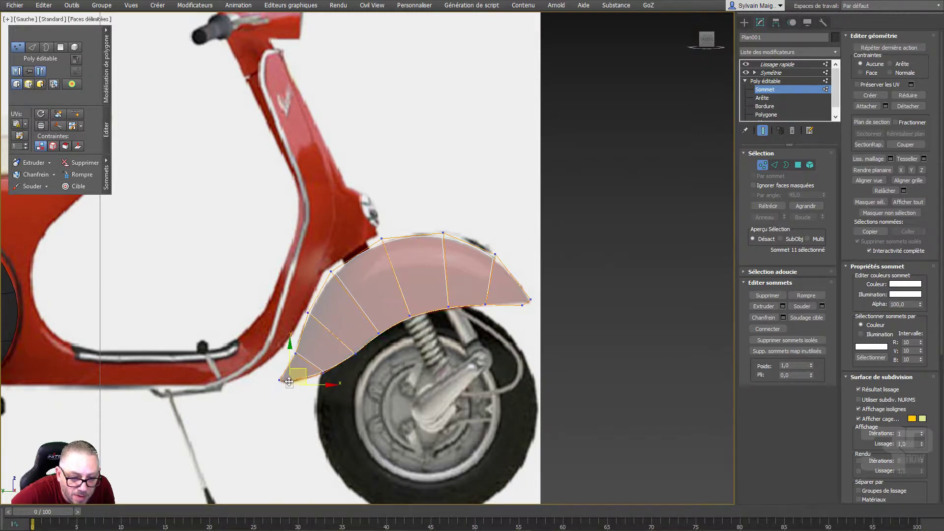
left_click(324, 373)
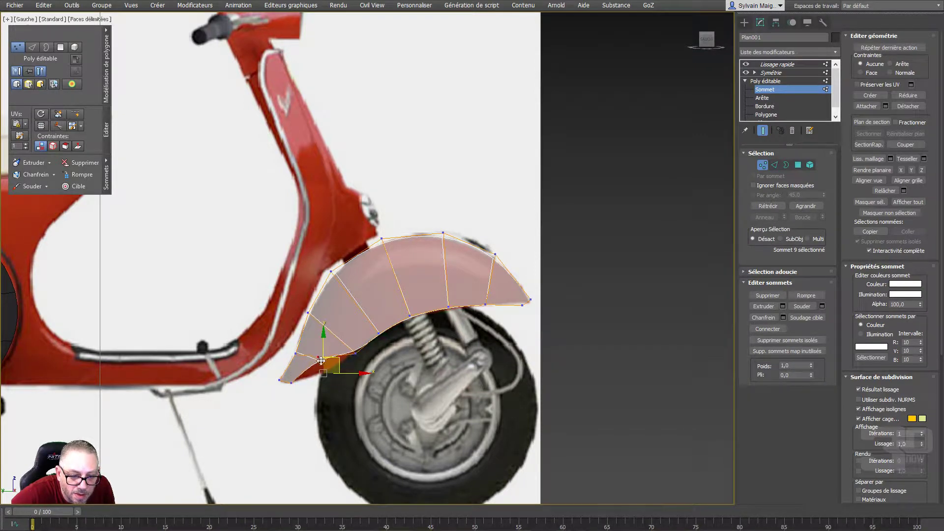
scroll(328, 376, "up", 5)
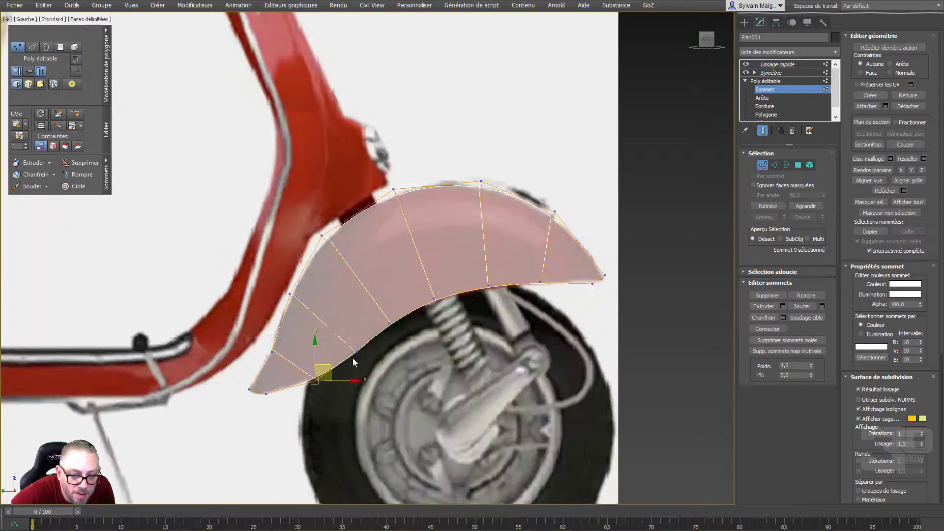
left_click(404, 308)
left_click_drag(404, 309, 403, 307)
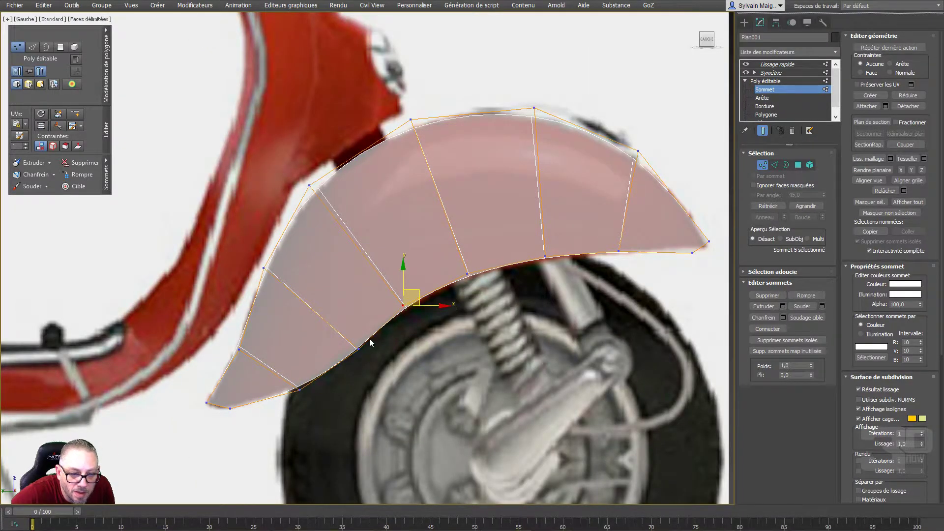
left_click(542, 254)
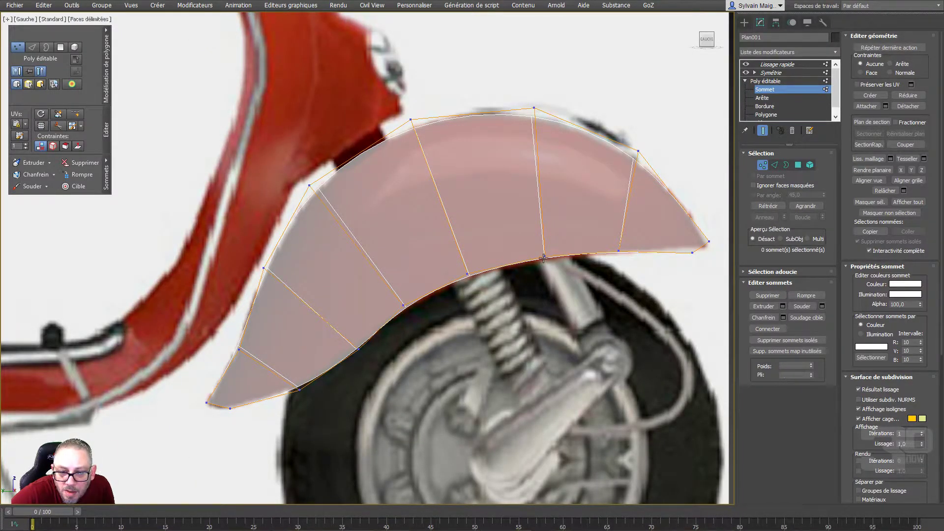
left_click_drag(542, 255, 539, 256)
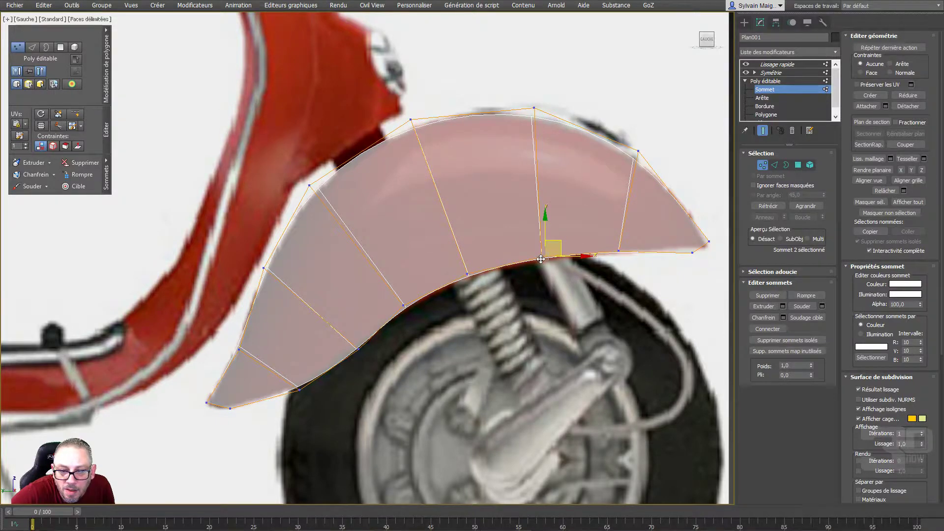
left_click(466, 273)
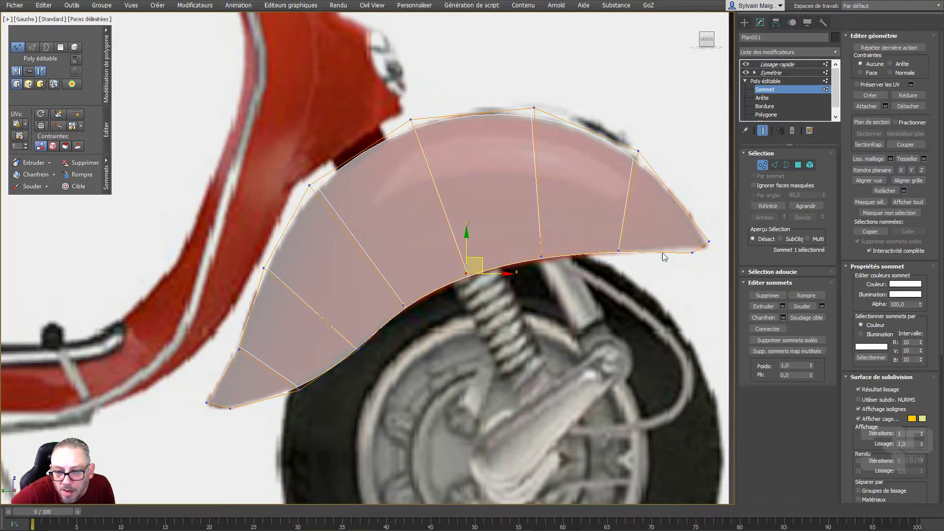
Adjust the two front-tip vertices and the neighbouring upper vertex so the smoothed front end matches the reference
left_click(691, 251)
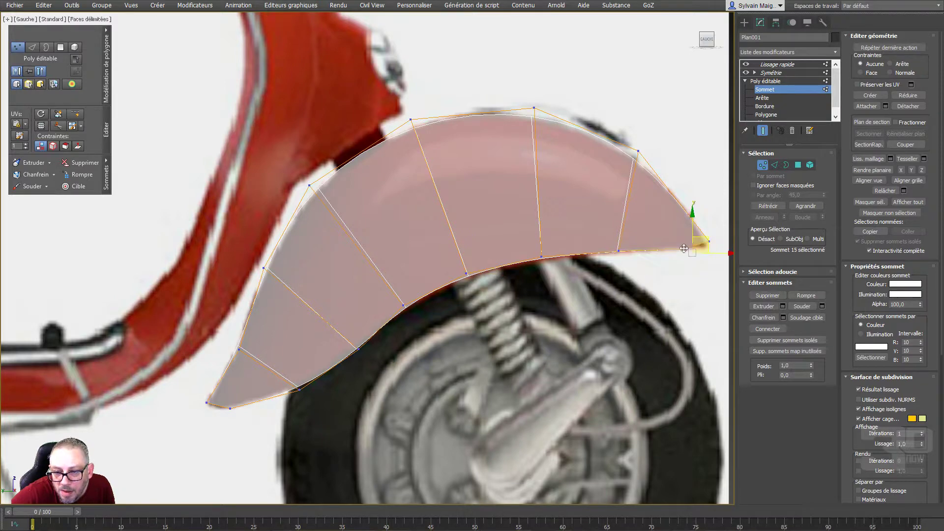
left_click(709, 243)
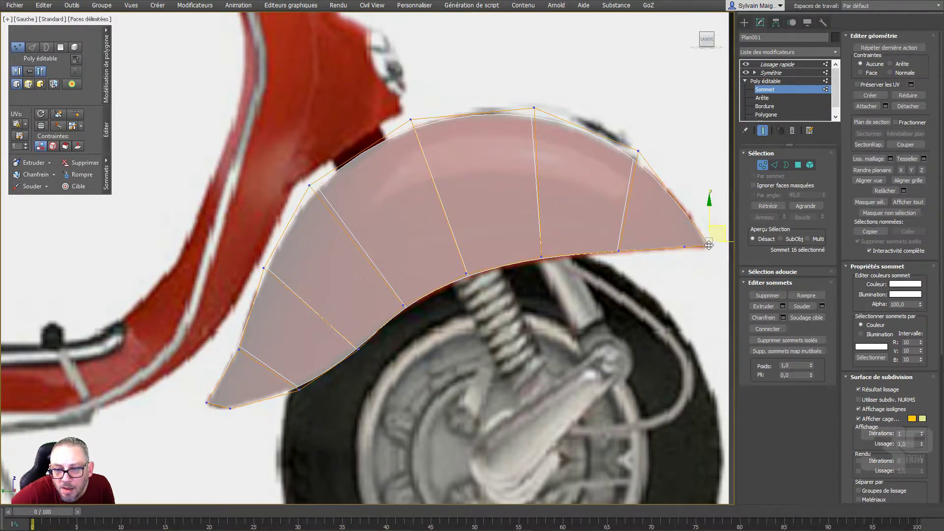
left_click_drag(709, 245, 697, 247)
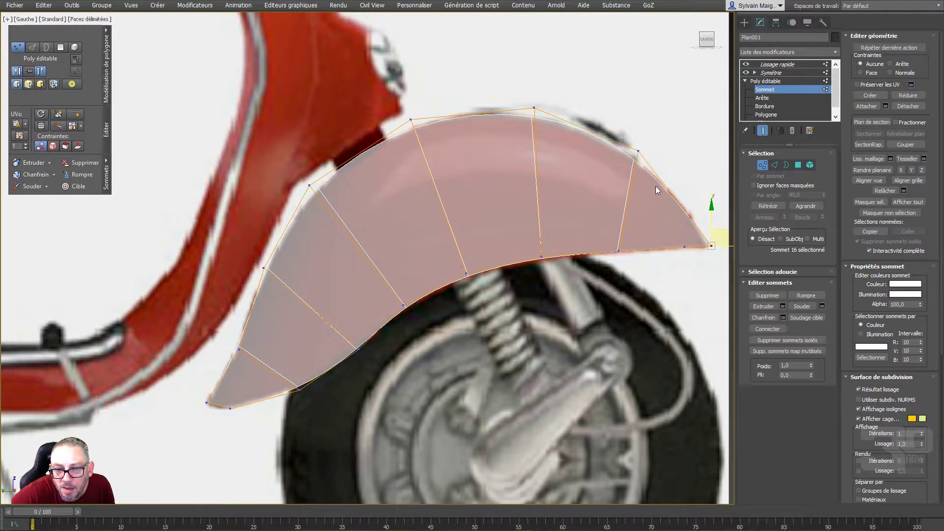
left_click(639, 152)
left_click_drag(639, 152, 647, 157)
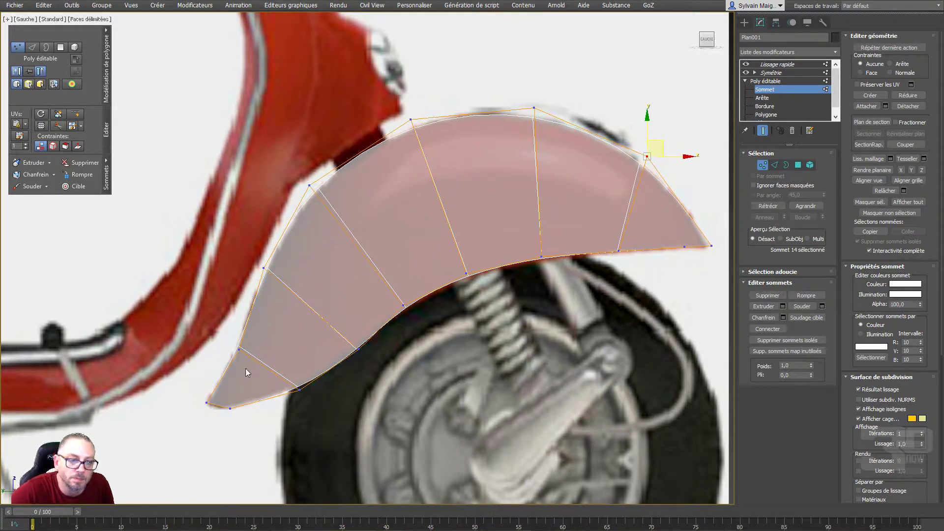
left_click(206, 399)
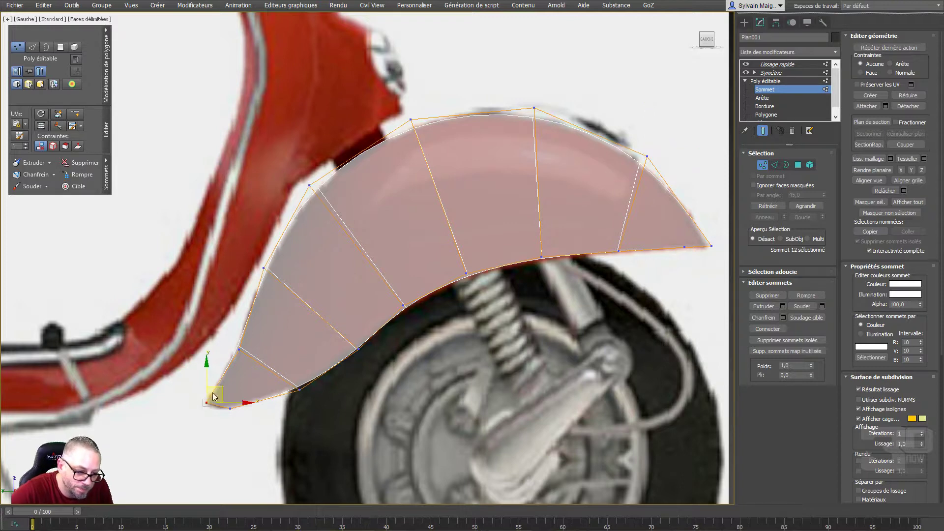
scroll(265, 332, "down", 4)
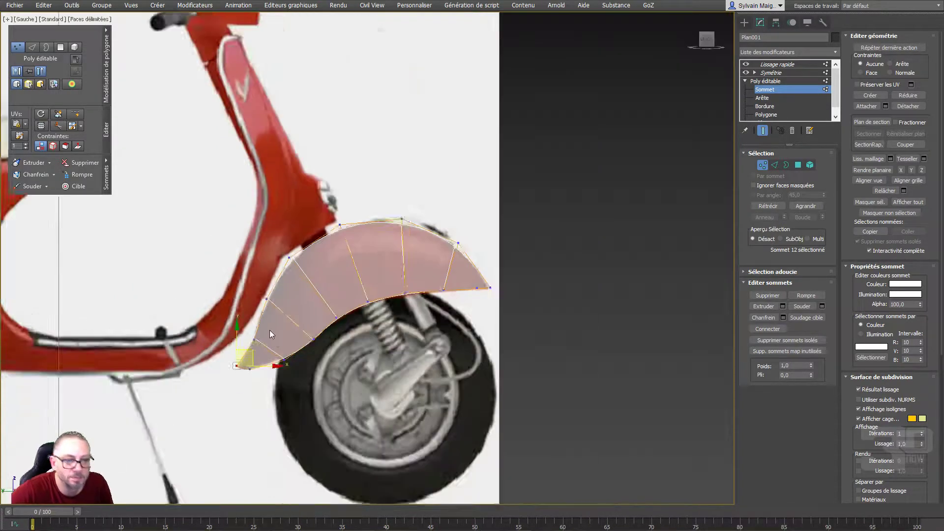
With the end result hidden, extrude the fender's upper edge chain inward and set its absolute X position to 0 cm
left_click(773, 166)
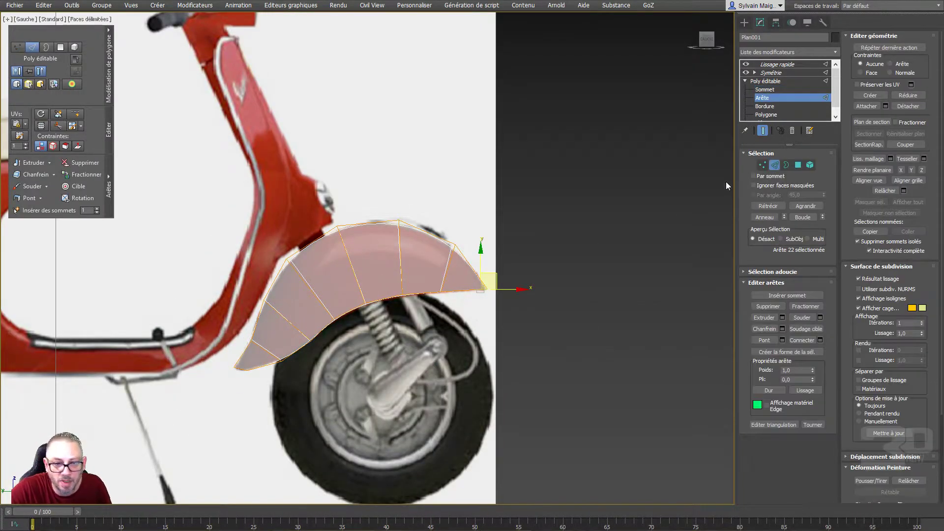
double_click(465, 259)
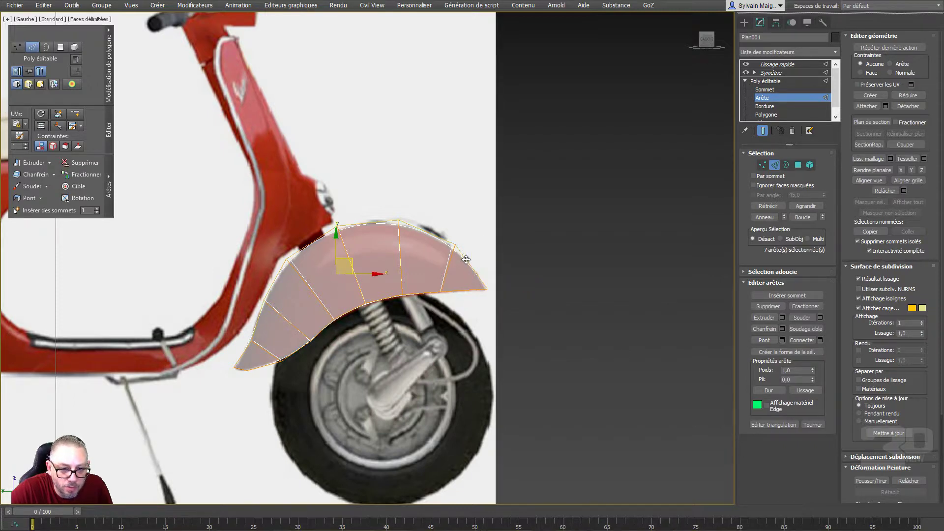
left_click(762, 132)
middle_click_drag(512, 261, 471, 293, "alt")
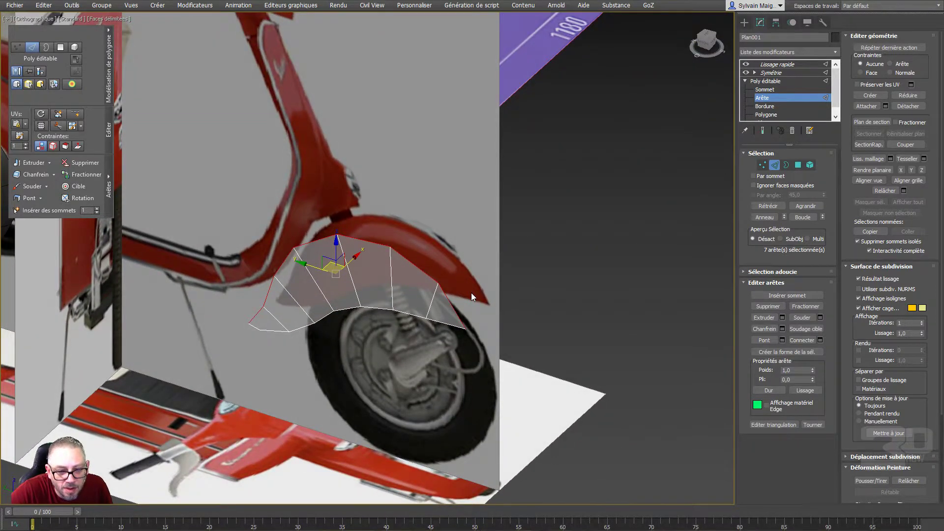
left_click_drag(355, 259, 368, 250)
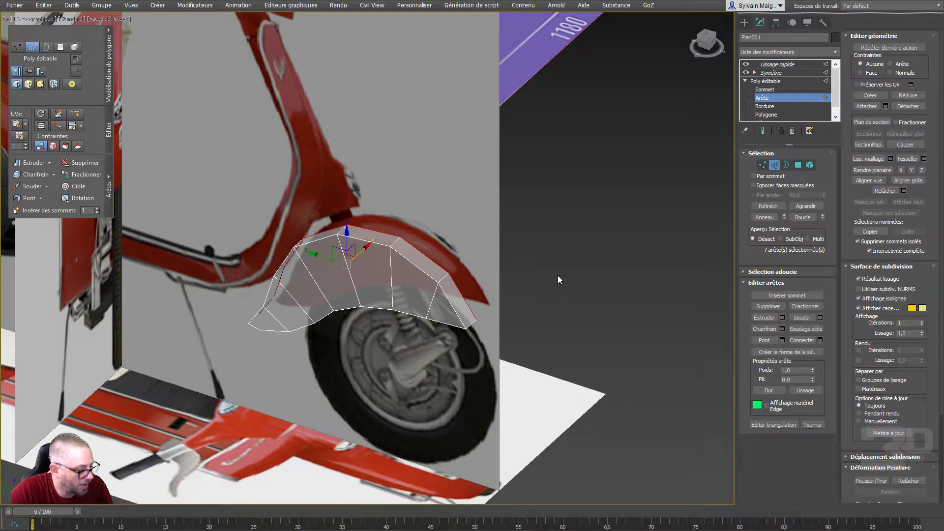
key("F12")
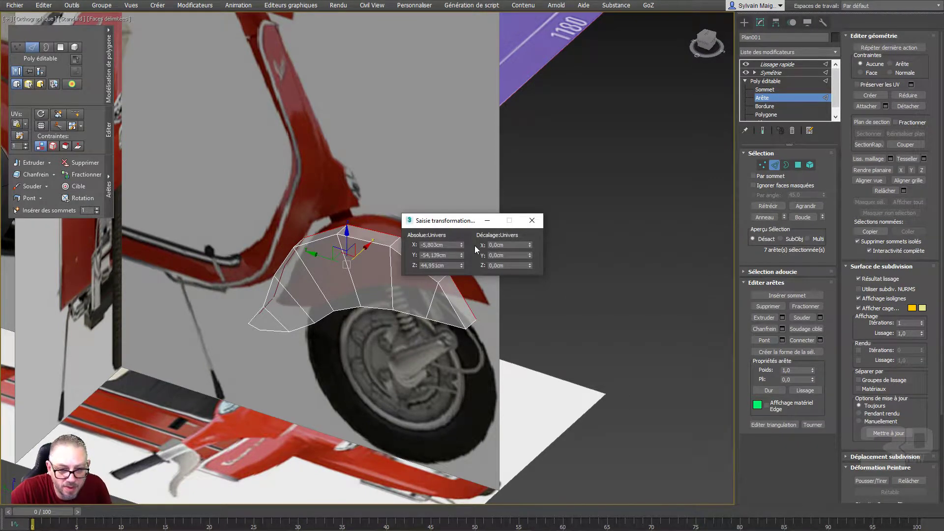
right_click(462, 244)
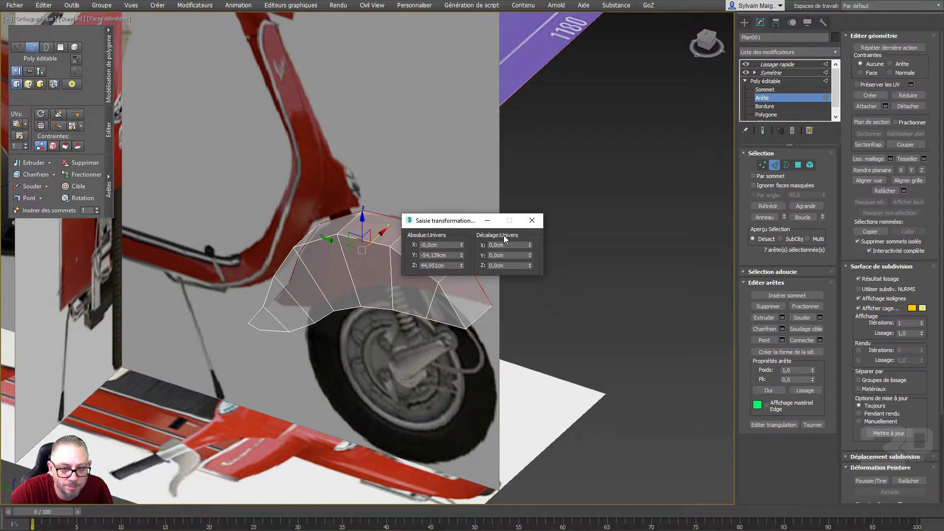
left_click(532, 220)
Move the edge loop between the fender's side and top surfaces slightly inward along X to round the profile
middle_click_drag(556, 257, 581, 273, "alt")
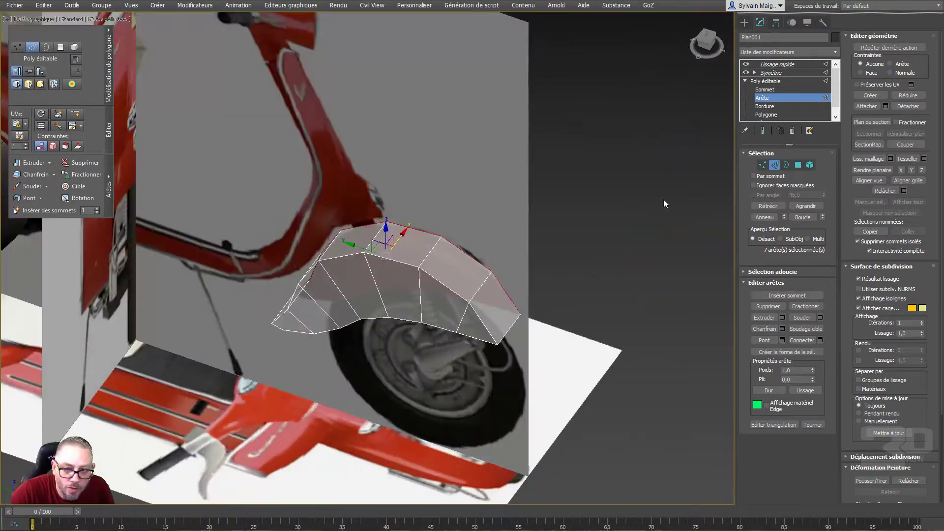
double_click(450, 288)
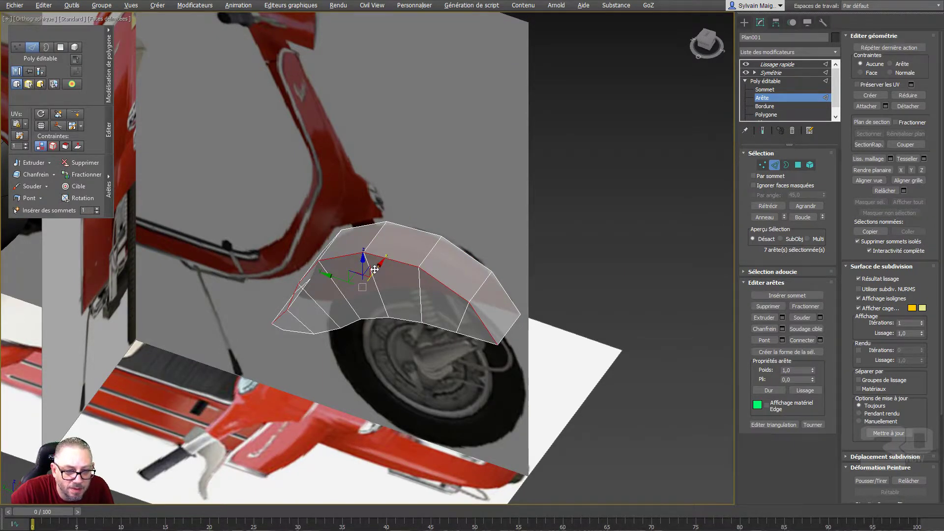
left_click_drag(376, 268, 386, 263)
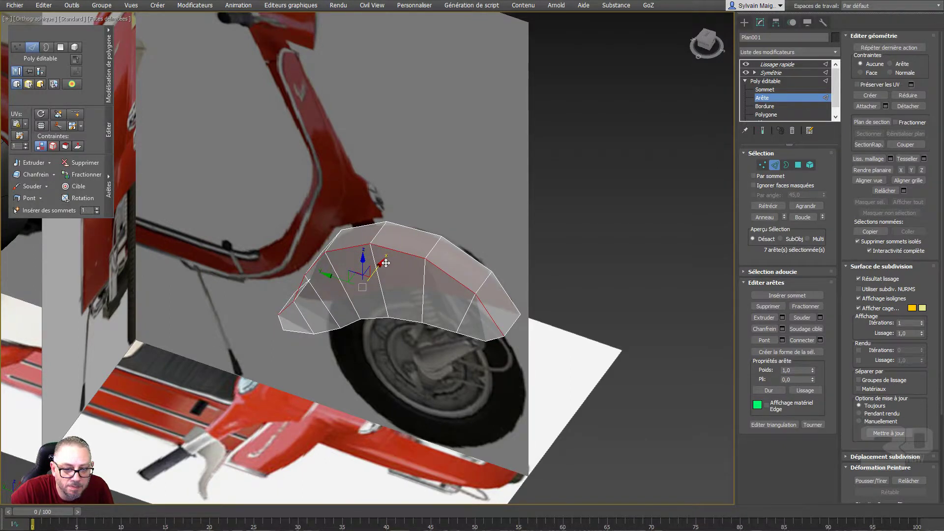
Move the lower side vertices at the fender's front and rear tips inward along X
left_click(762, 165)
left_click(484, 342)
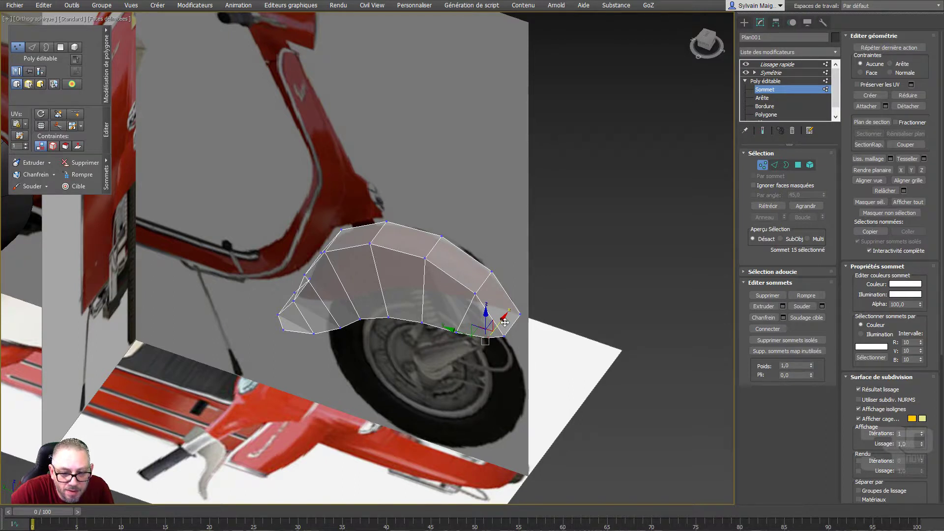
left_click_drag(507, 322, 511, 318)
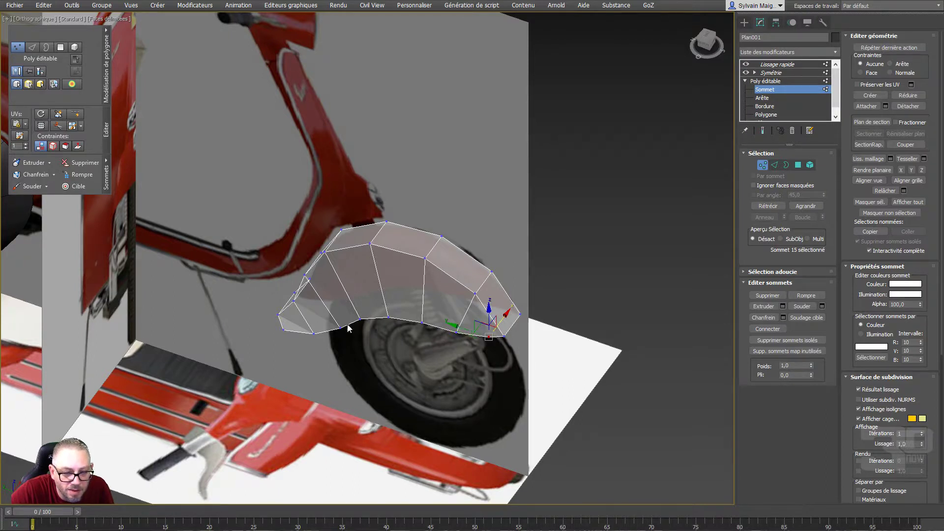
left_click(283, 329)
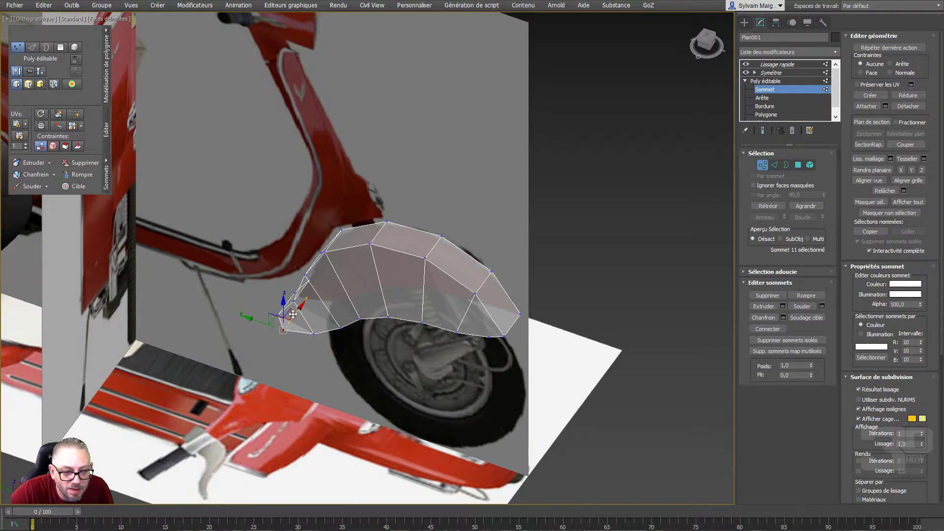
left_click_drag(293, 314, 306, 312)
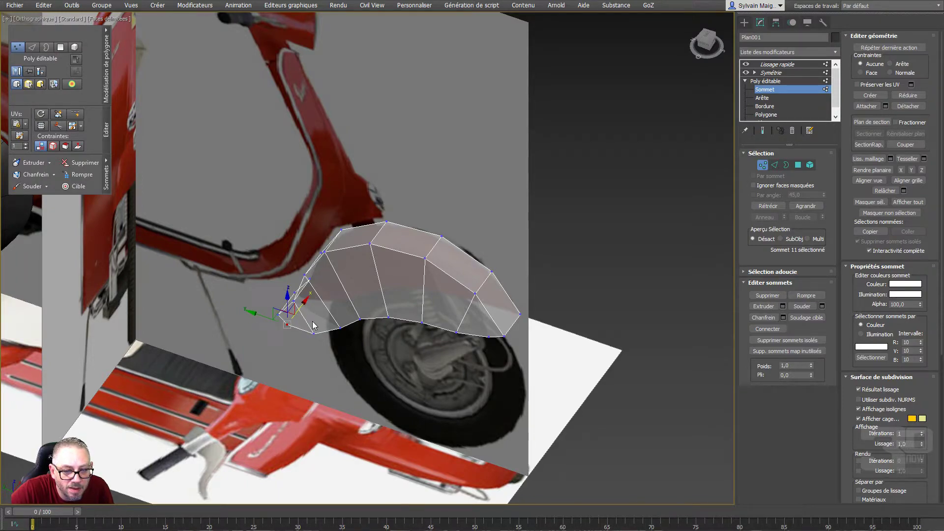
Turn the smoothed, mirrored end result back on and inspect the fender's shape in 3D
middle_click_drag(306, 312, 359, 302, "alt")
scroll(359, 303, "up", 1)
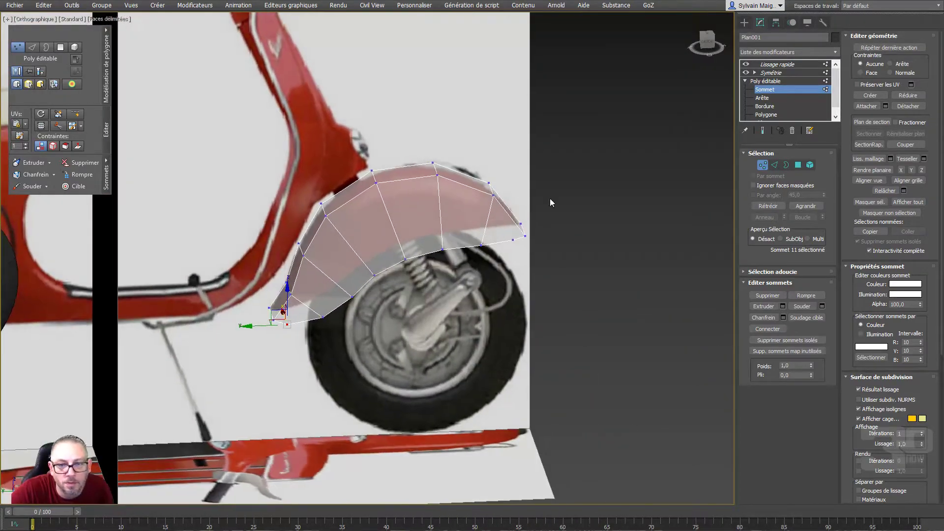
left_click(763, 131)
middle_click_drag(612, 214, 545, 223, "alt")
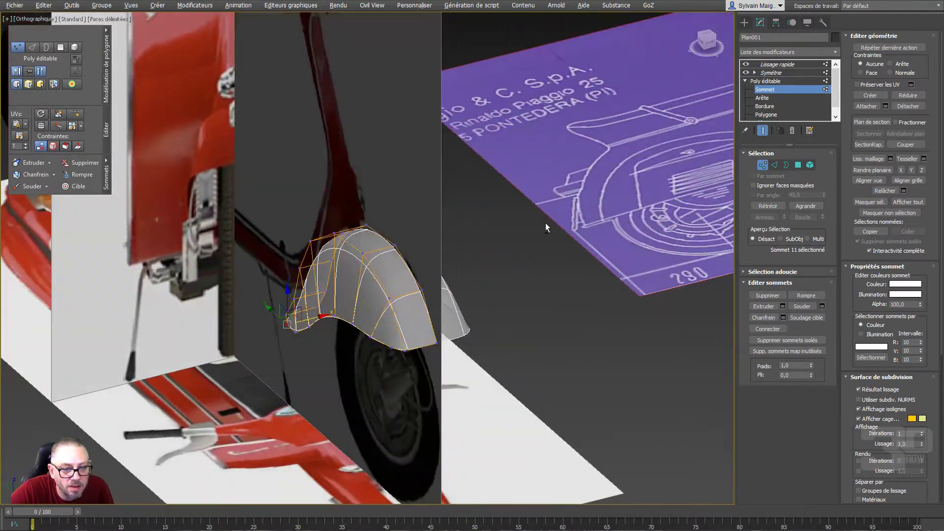
In the top view, move the centre vertex at the fender's front tip slightly rearward along Y
left_click(437, 346)
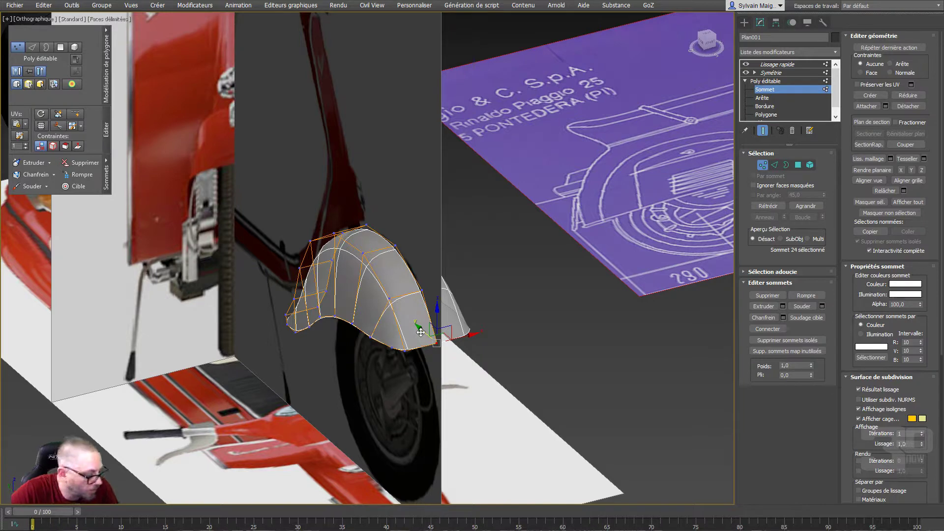
key("t")
scroll(427, 339, "down", 5)
scroll(439, 388, "up", 8)
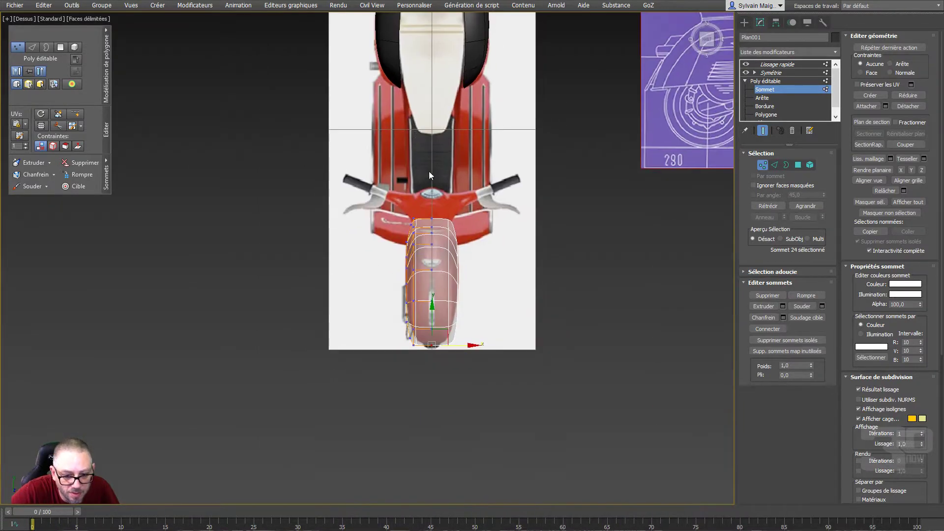
scroll(433, 295, "up", 4)
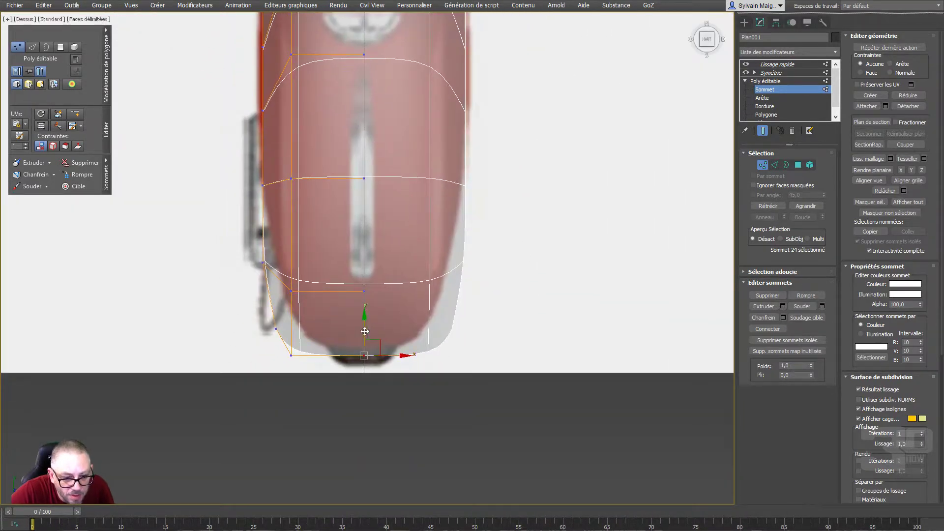
left_click_drag(365, 331, 365, 323)
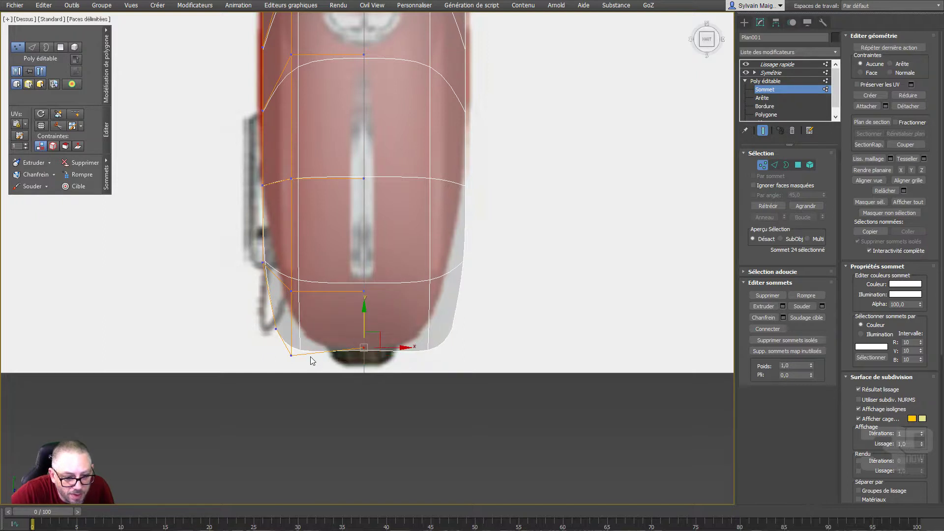
Move the four vertices at the fender's front corner inward and rearward to the reference outline, and nudge the inner rear one outward
left_click_drag(258, 322, 300, 371)
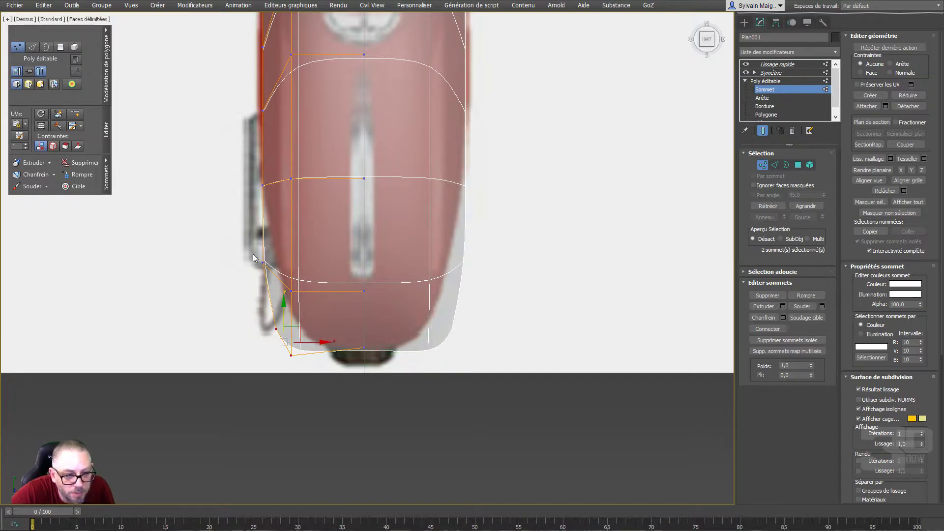
left_click_drag(251, 253, 306, 386)
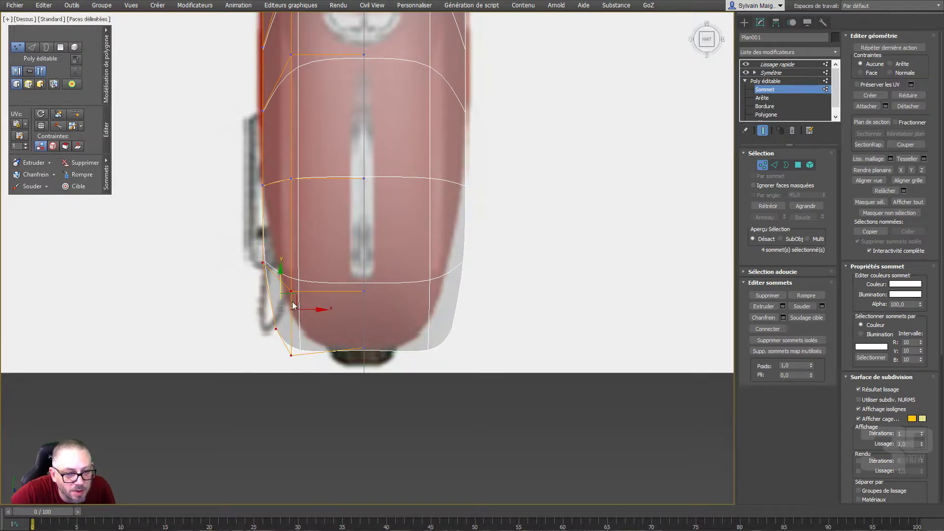
left_click_drag(299, 301, 310, 283)
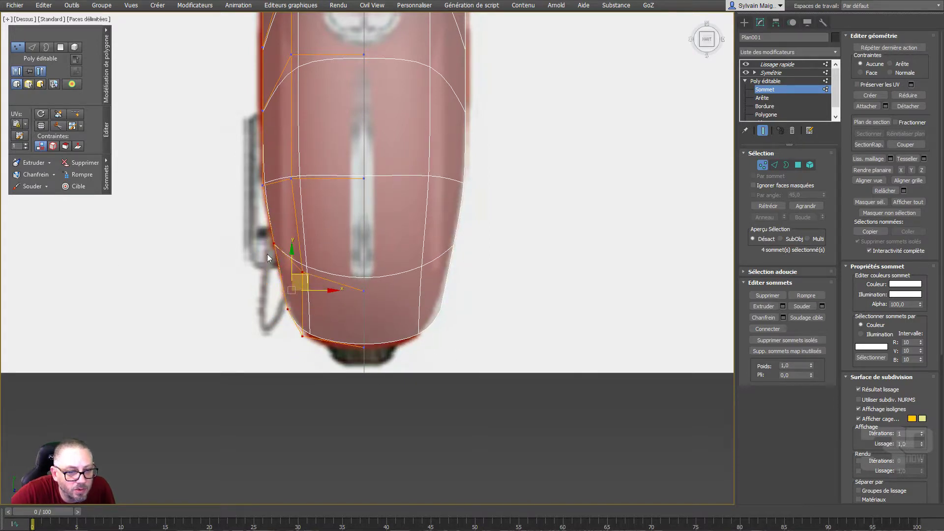
left_click(305, 269)
left_click_drag(311, 265, 311, 260)
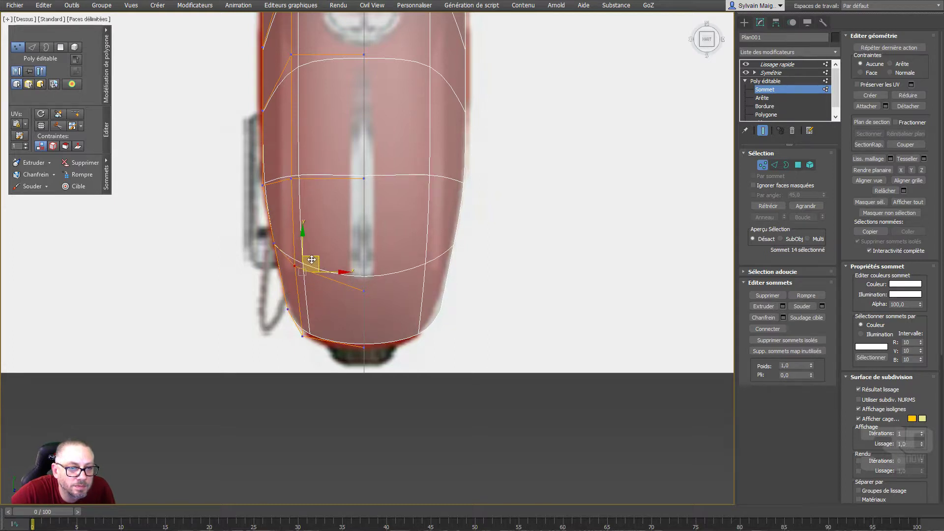
Move the side vertices along the middle of the fender slightly outward along X to match the top-view reference outline
middle_click_drag(308, 212, 309, 311)
middle_click_drag(298, 220, 285, 272)
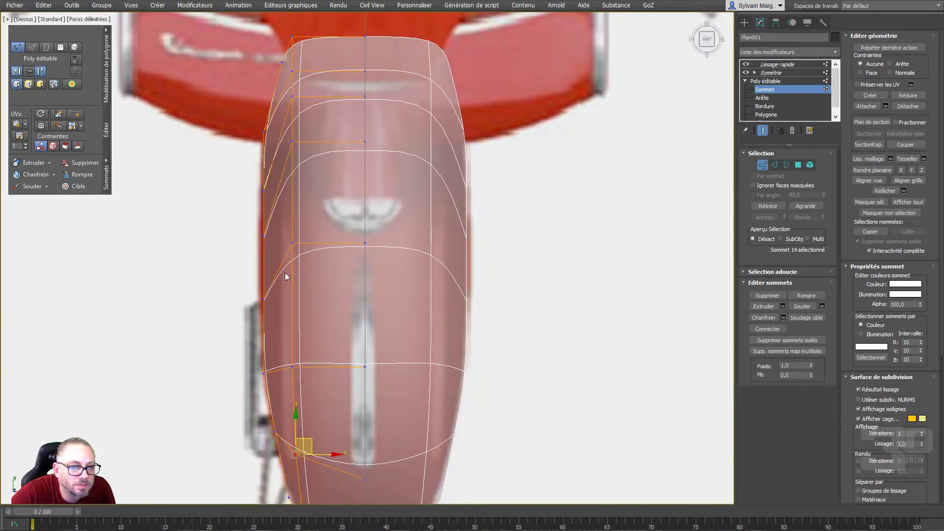
middle_click_drag(253, 137, 260, 192)
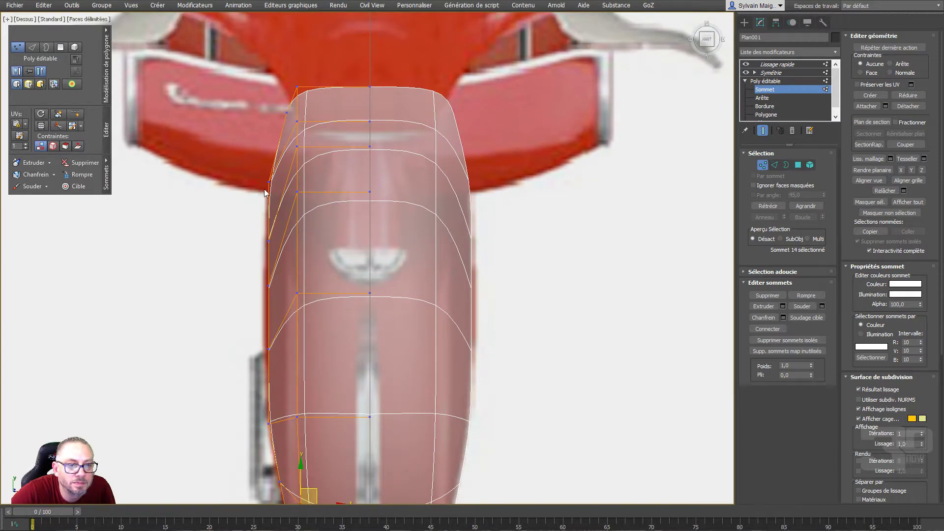
left_click(268, 241)
left_click_drag(290, 240, 288, 240)
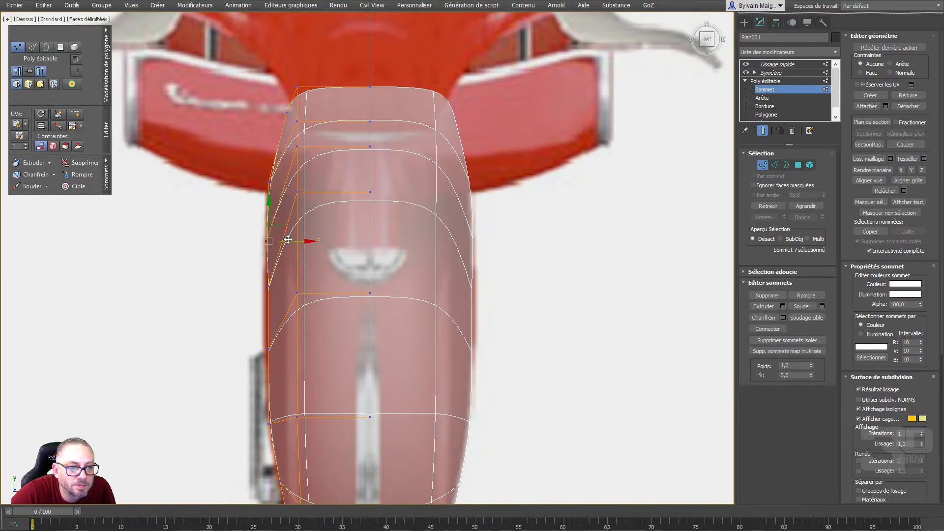
left_click(268, 285)
left_click_drag(268, 285, 265, 285)
left_click(265, 349)
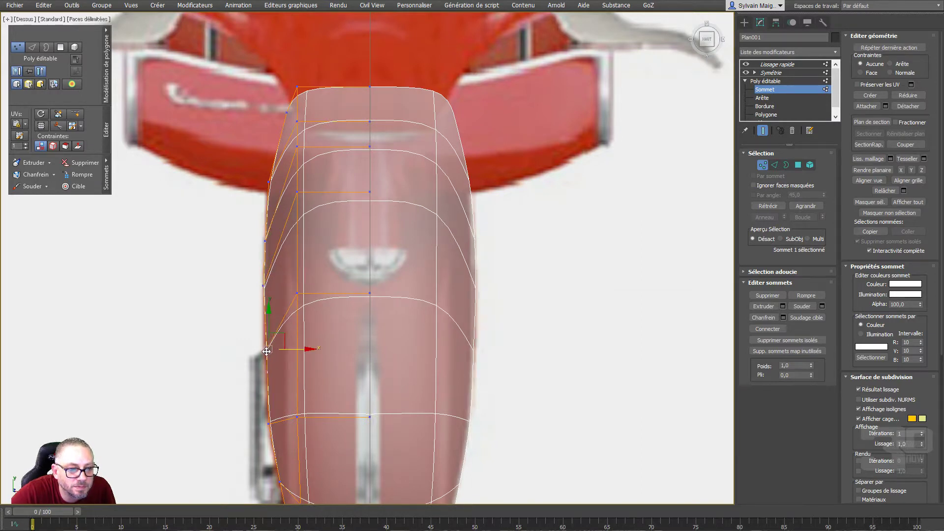
middle_click_drag(273, 444, 261, 249)
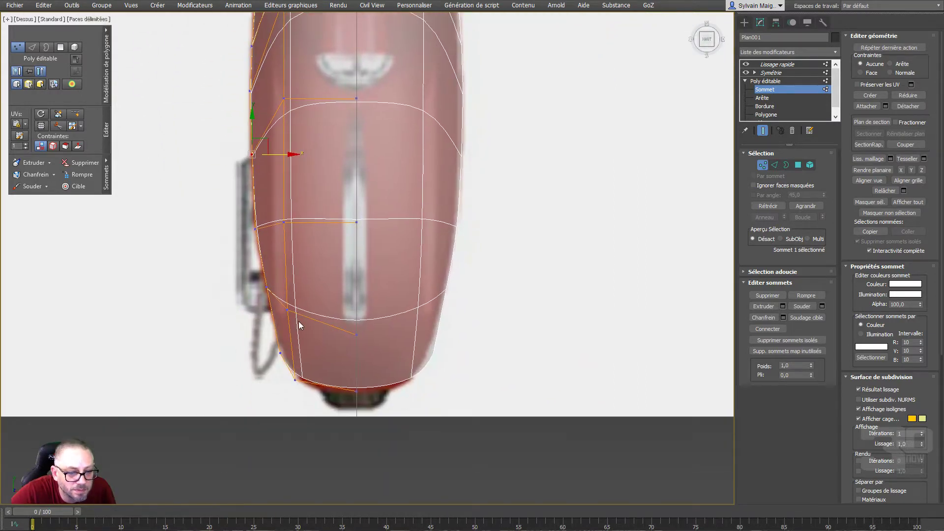
Move the two outer vertices at the fender's front tip forward and inward to round the nose against the reference
left_click(287, 309)
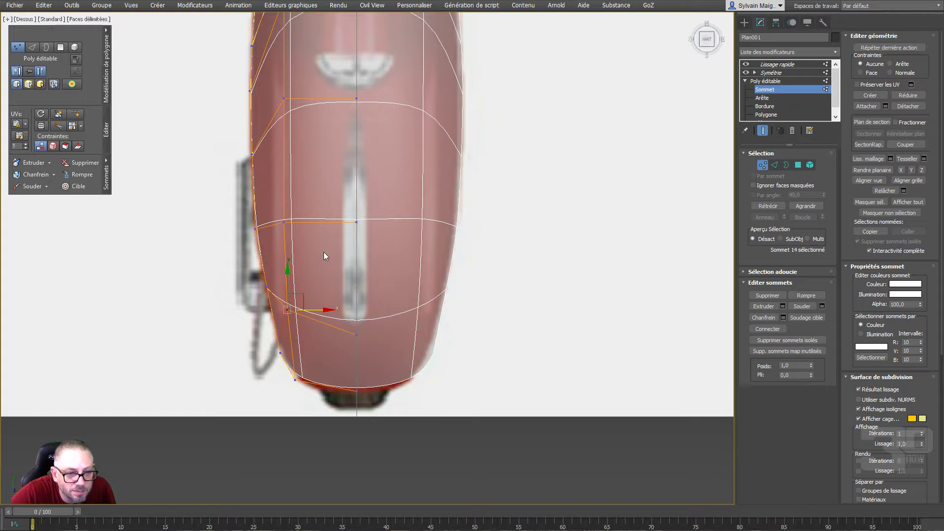
left_click(295, 378)
left_click_drag(313, 378, 319, 382)
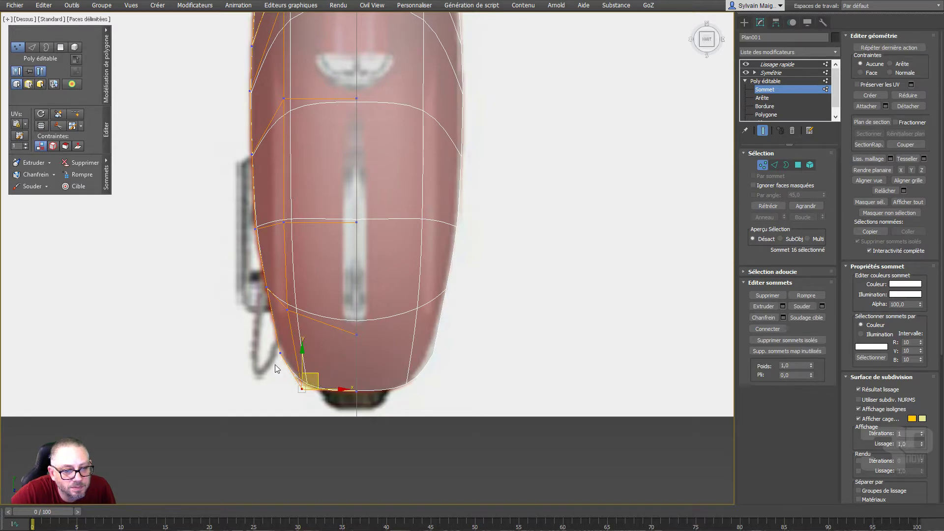
left_click(279, 353)
left_click_drag(299, 340, 303, 344)
scroll(290, 316, "down", 5)
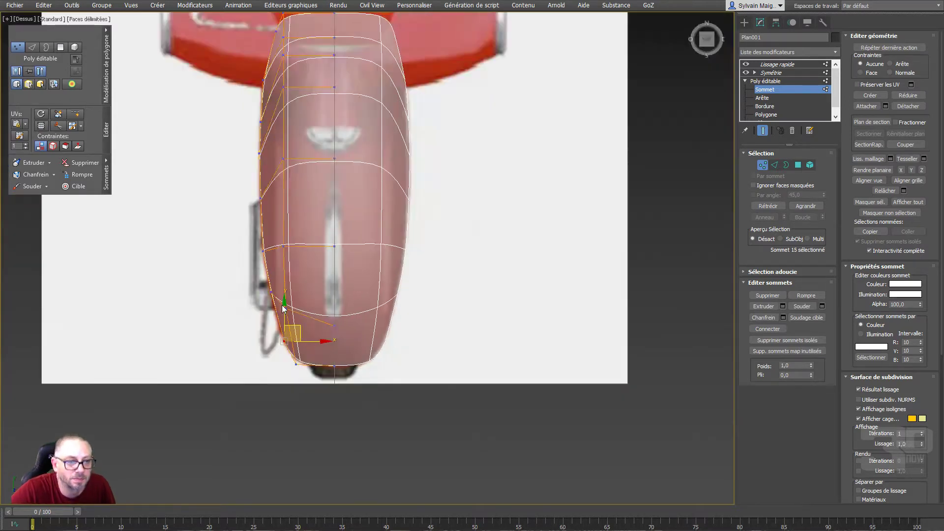
Return to an angled perspective view of the fender, turn off its see-through display and leave vertex editing
key("p")
middle_click_drag(342, 293, 534, 256, "alt")
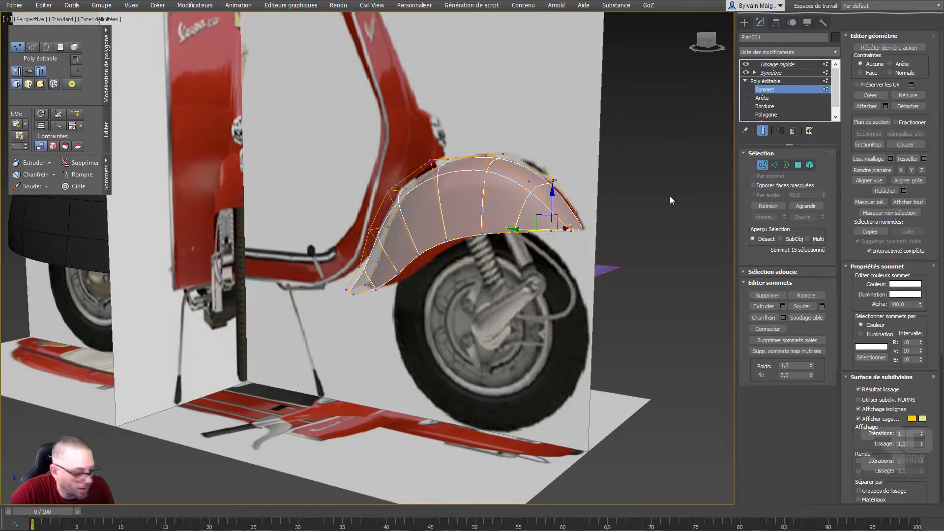
key("alt+x")
left_click(760, 166)
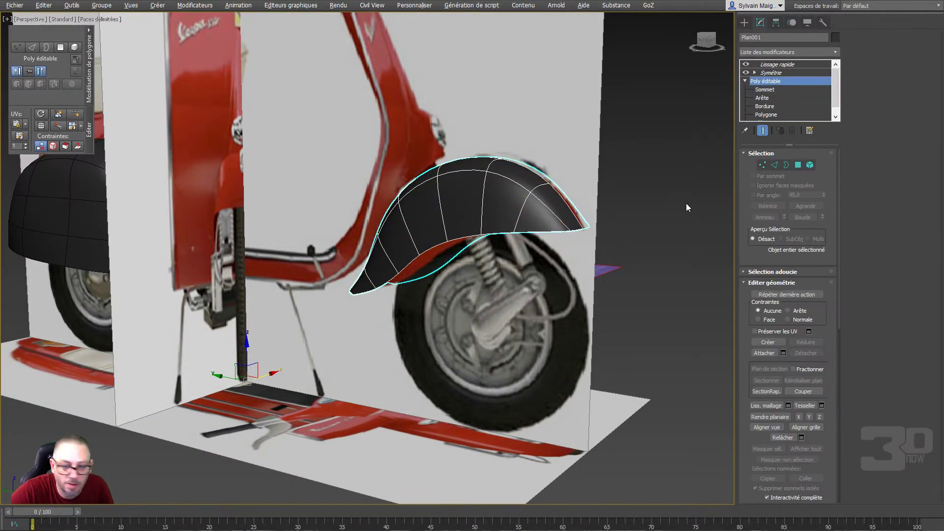
Save the scene as an incremented version of vespa_001.max and view the fender from the side
left_click(15, 4)
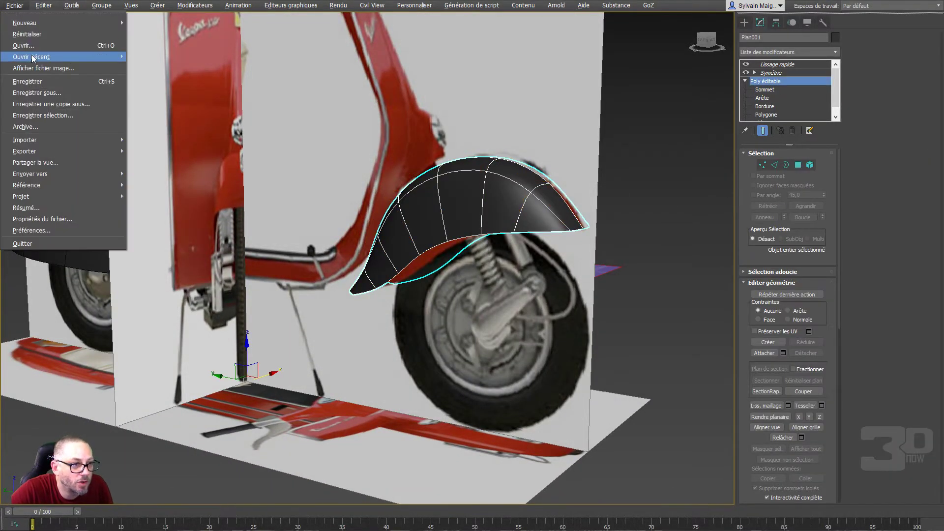
left_click(51, 96)
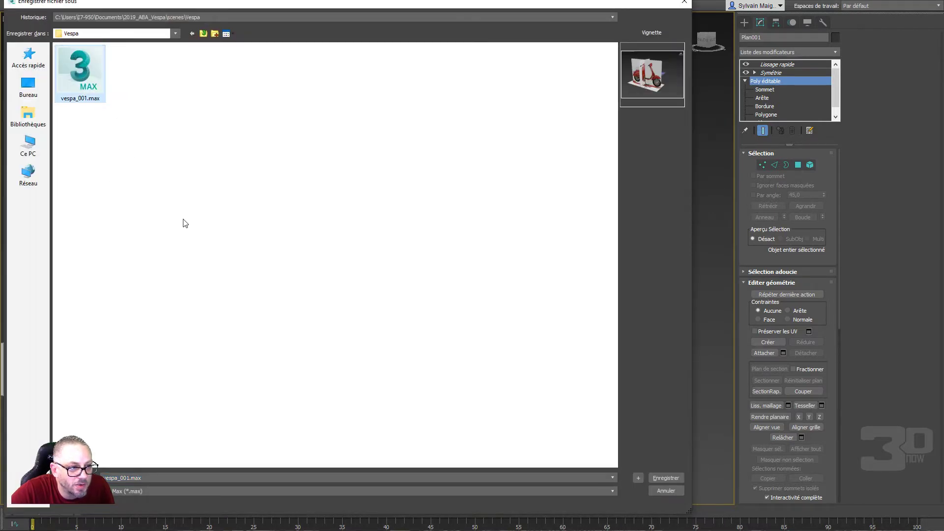
left_click(638, 477)
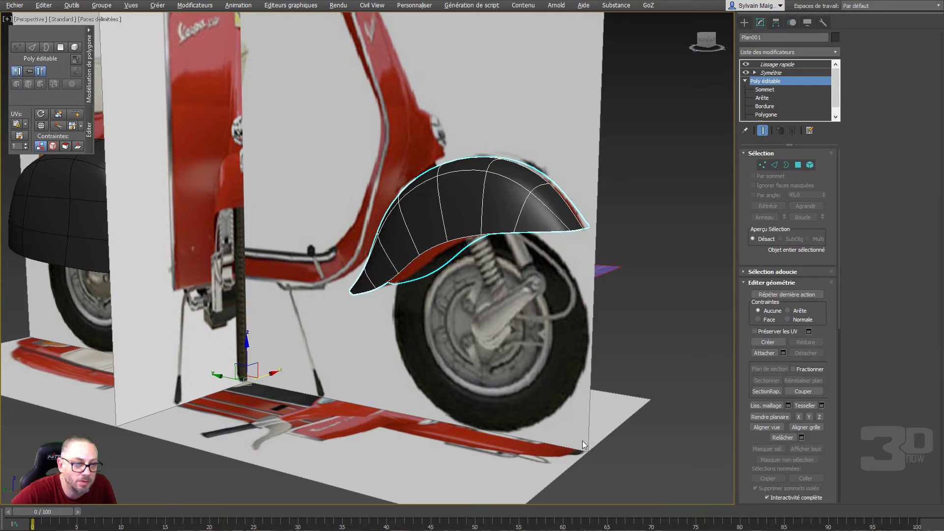
middle_click_drag(582, 441, 527, 411, "alt")
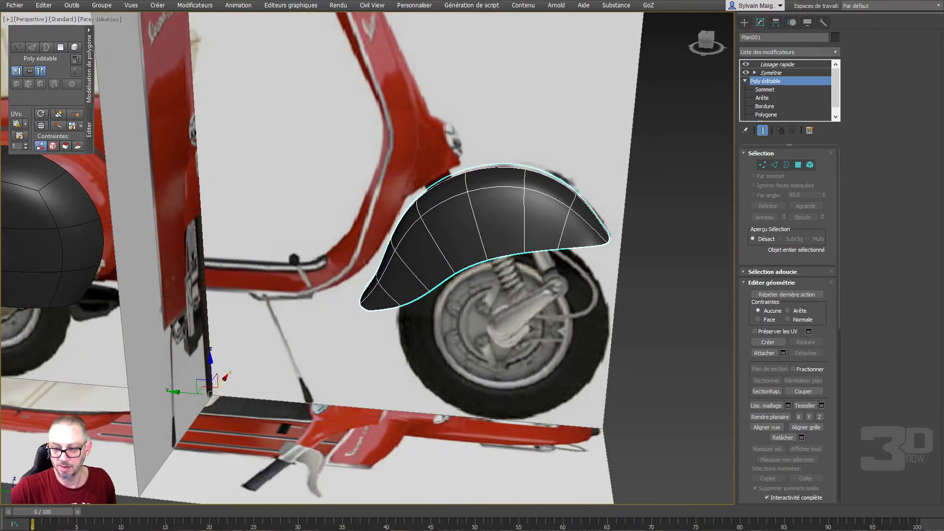